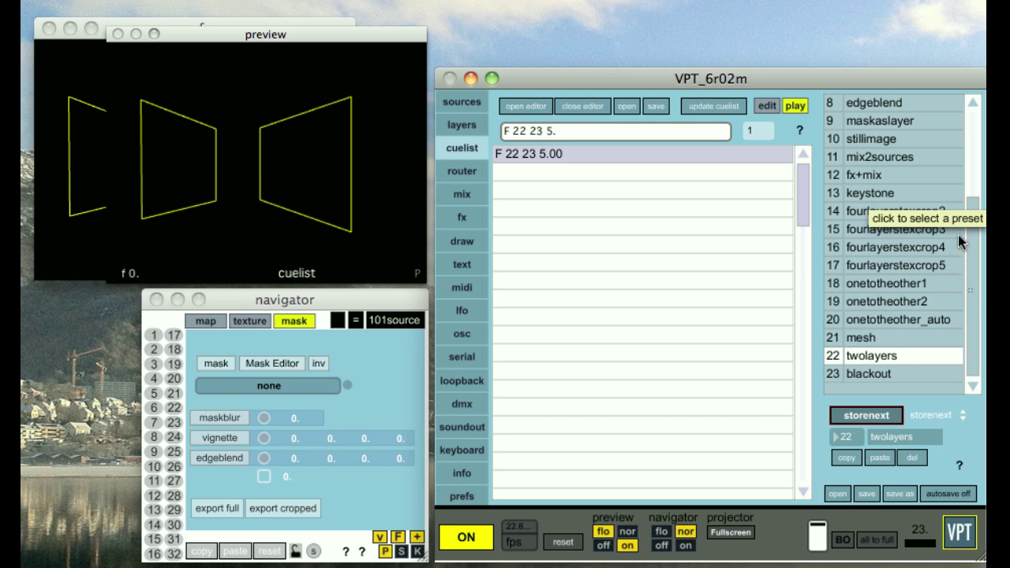
- Select layer 1 and recall preset 3 'fourlayers1source' from the top of the preset list
scroll(954, 197, up, 5)
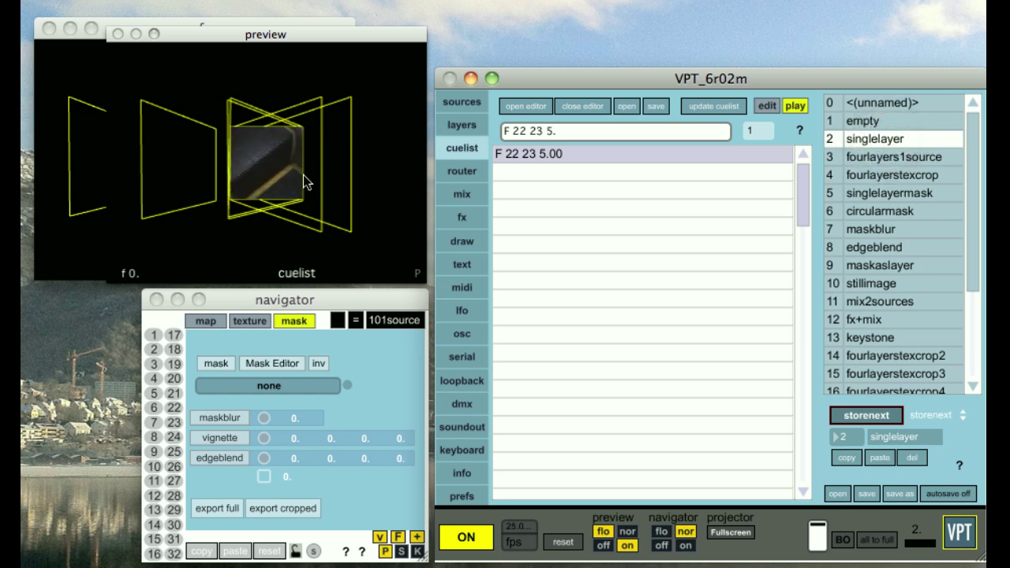
click(153, 337)
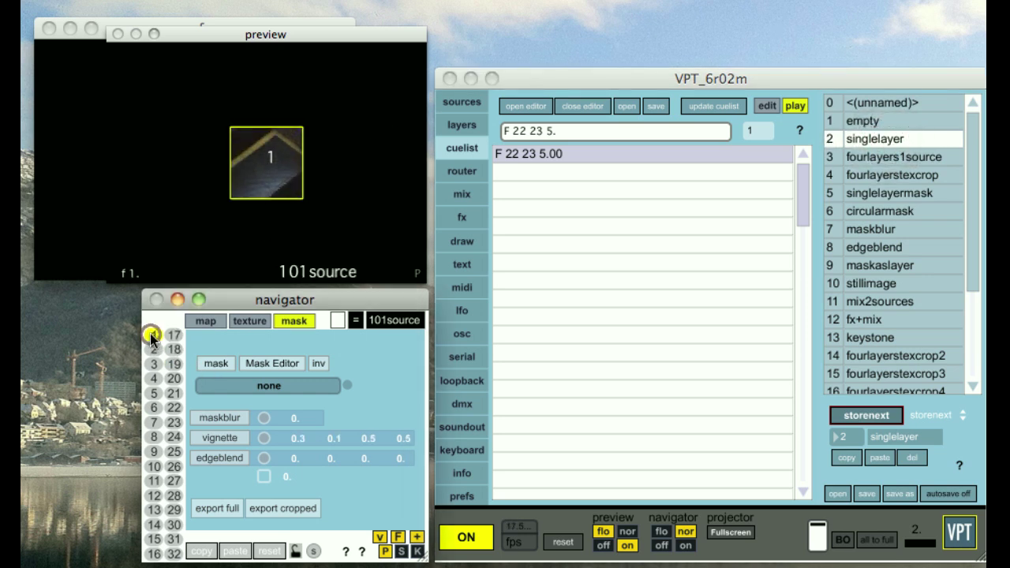
click(923, 162)
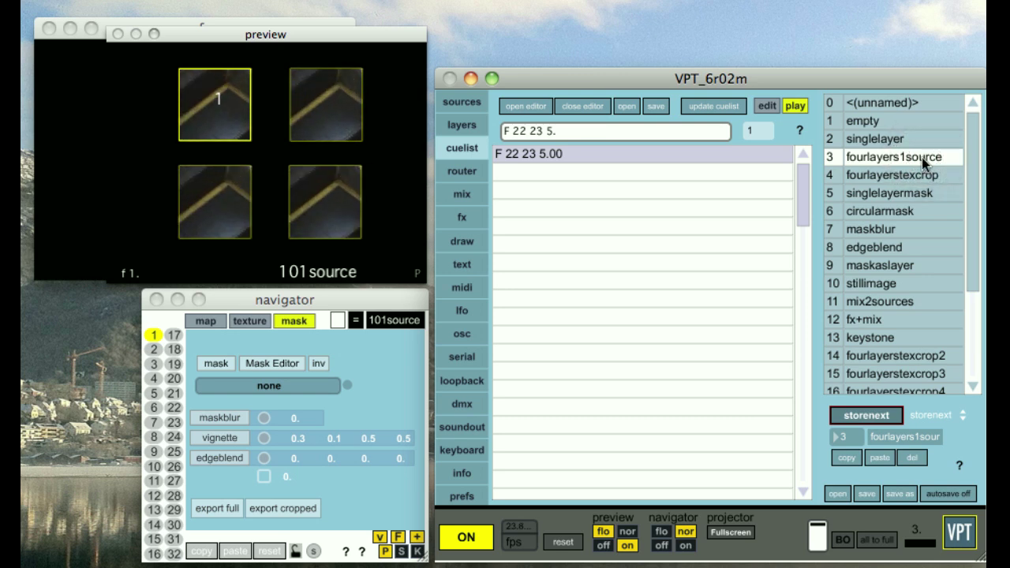
- Show layers 1–4 fed by 101source and layer 1's mapping: position -0.430, 0.484, scale 0.3
click(456, 107)
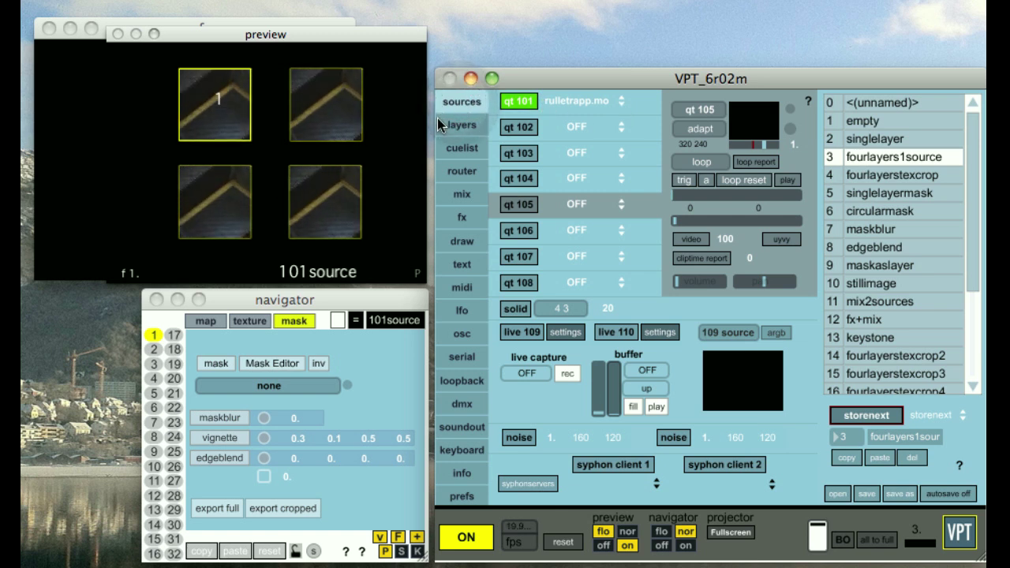
click(457, 125)
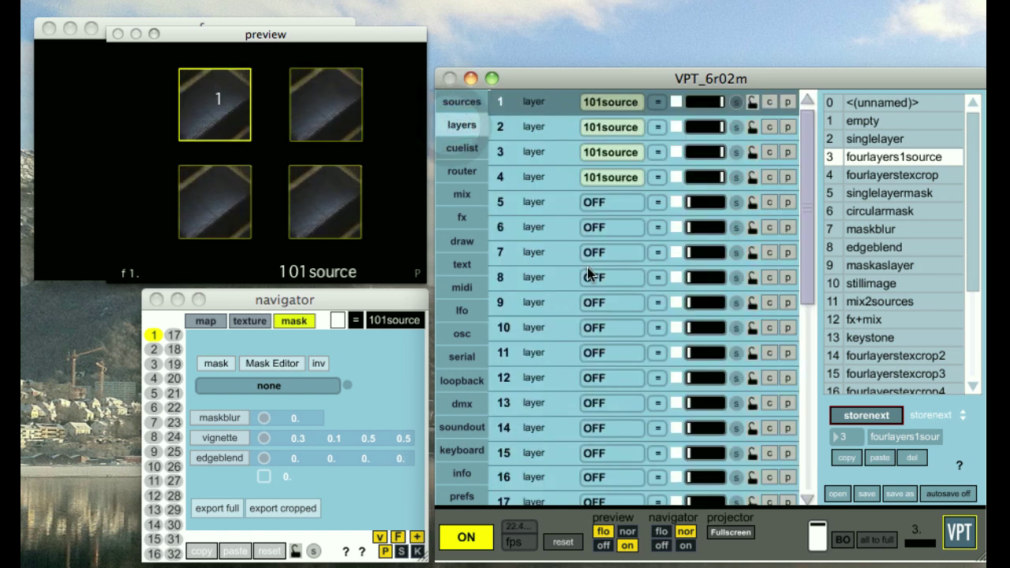
click(195, 323)
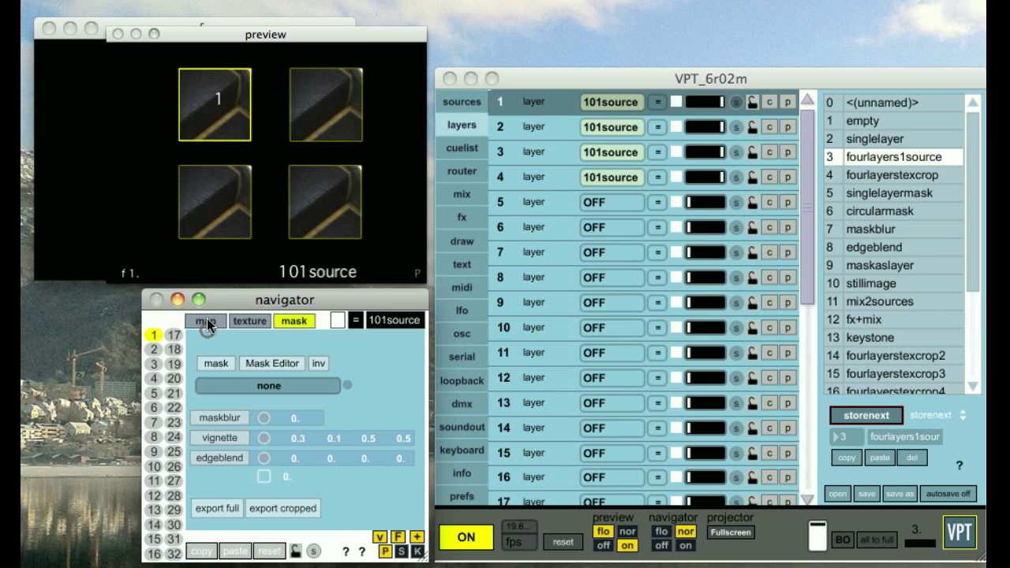
click(207, 320)
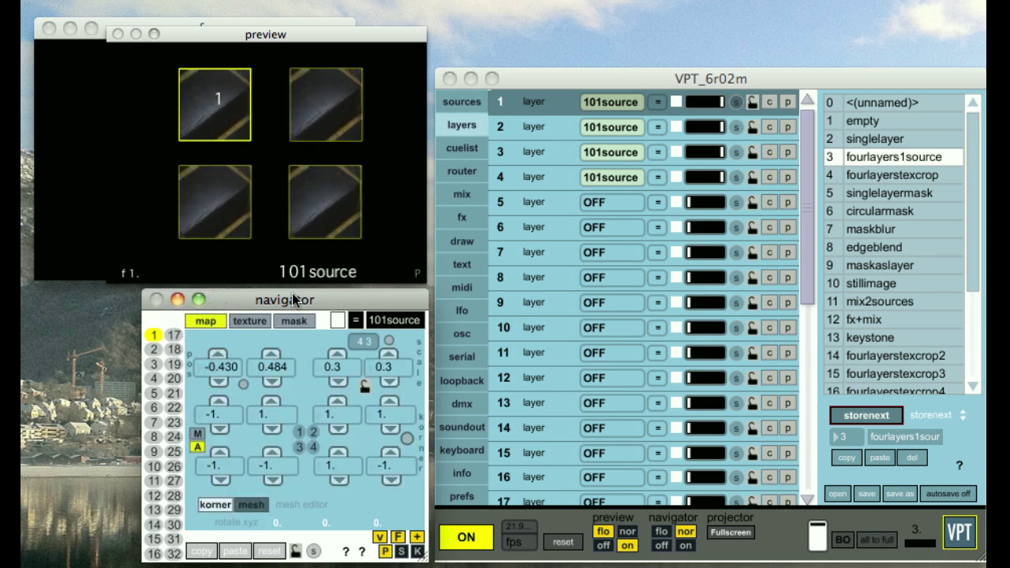
- Recall preset 4 'fourlayerstexcrop', giving layer 1 texture scale 2, 2 and offset 0, 0
click(859, 177)
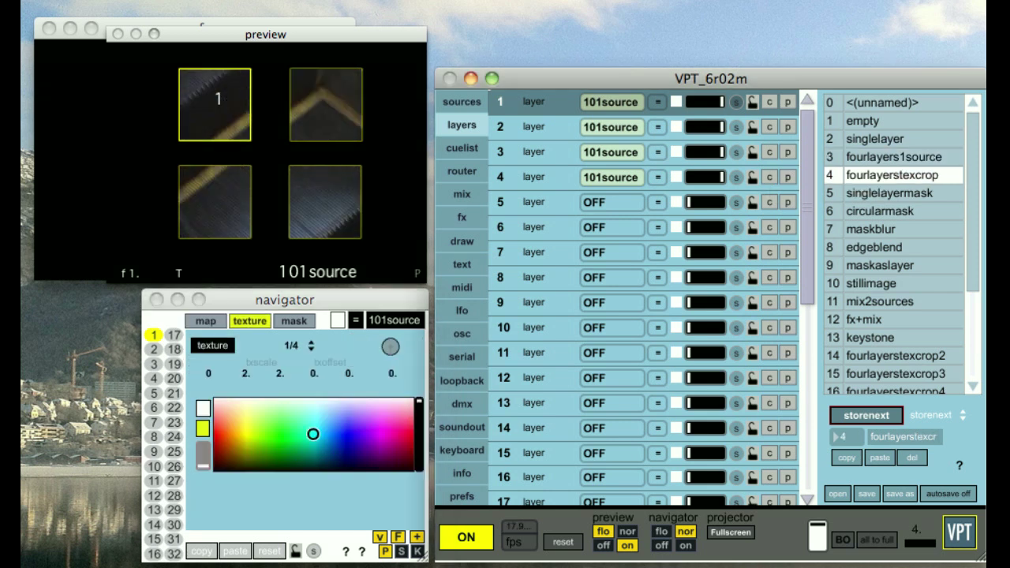
click(895, 175)
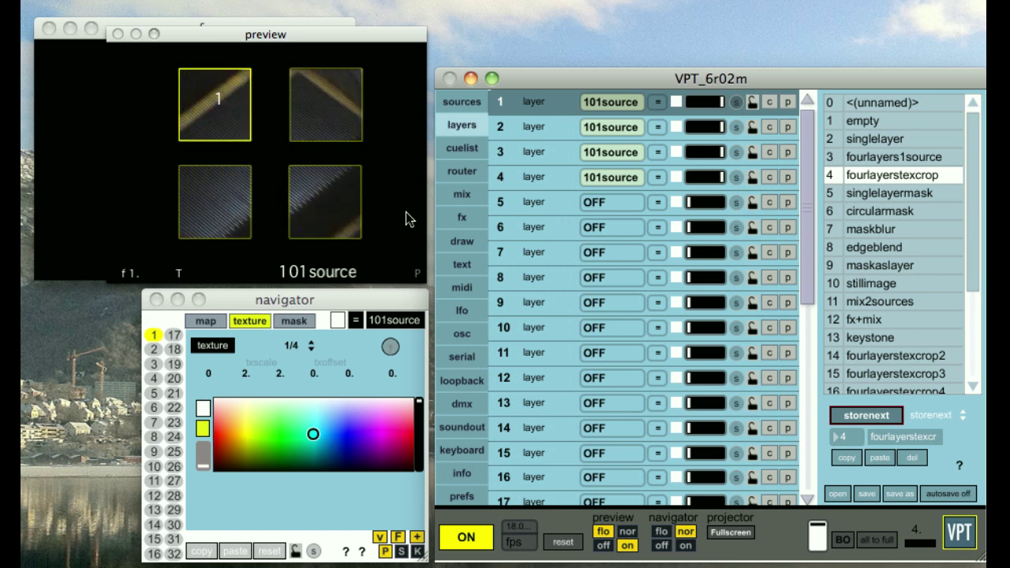
- Recall preset 5 'singlelayermask' and switch on layer 1's mask in the navigator
click(914, 194)
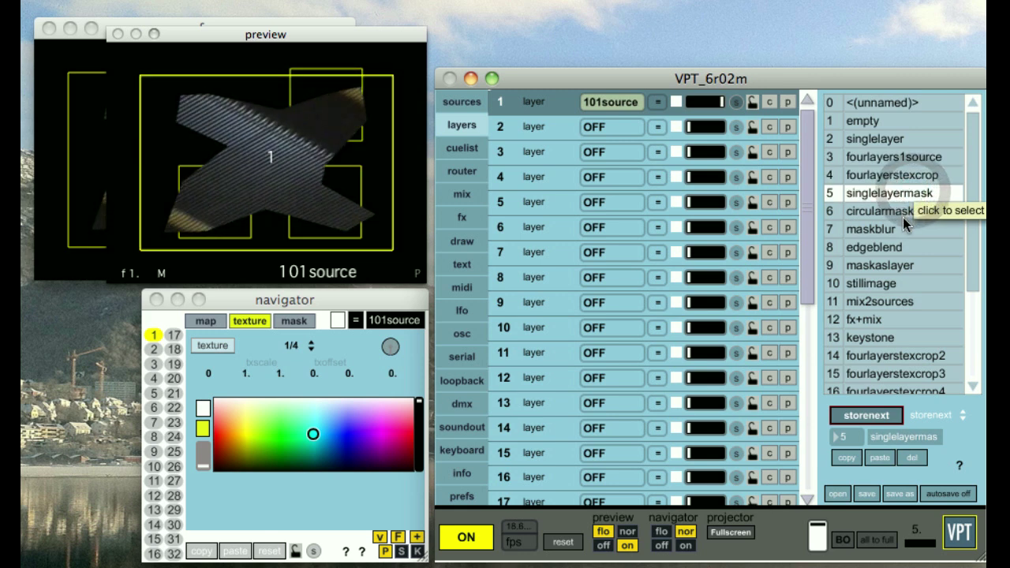
click(153, 336)
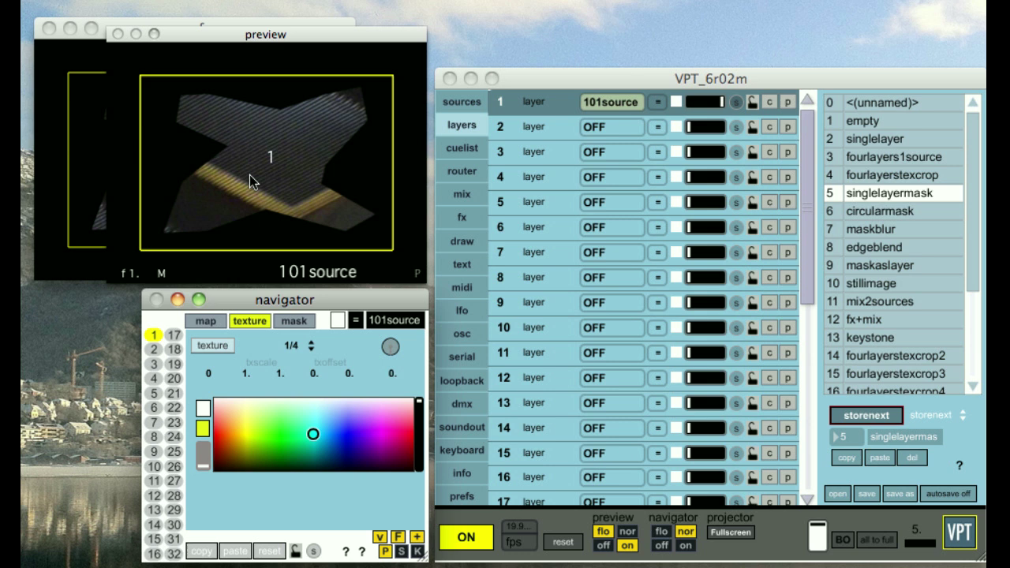
click(295, 320)
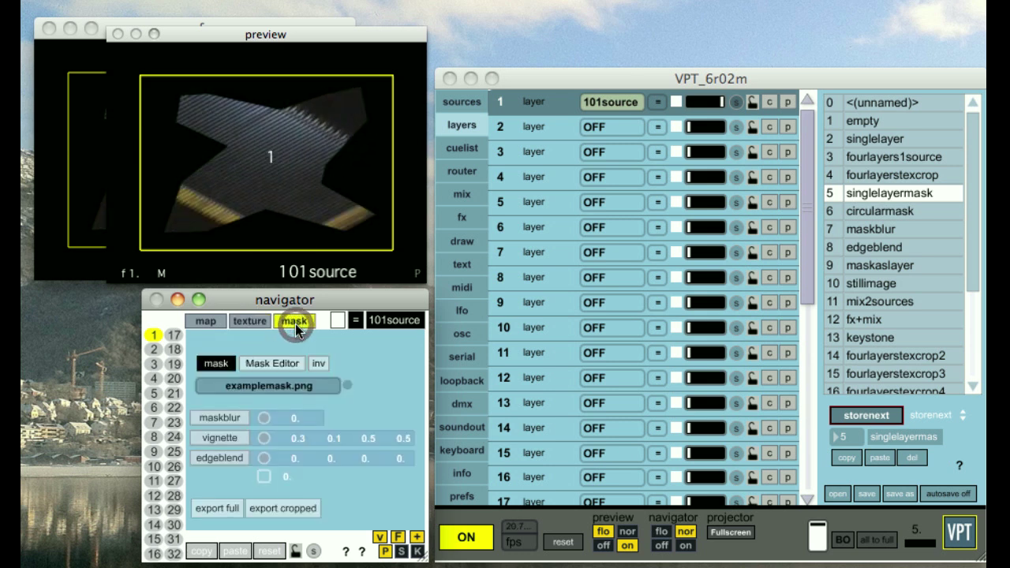
click(226, 366)
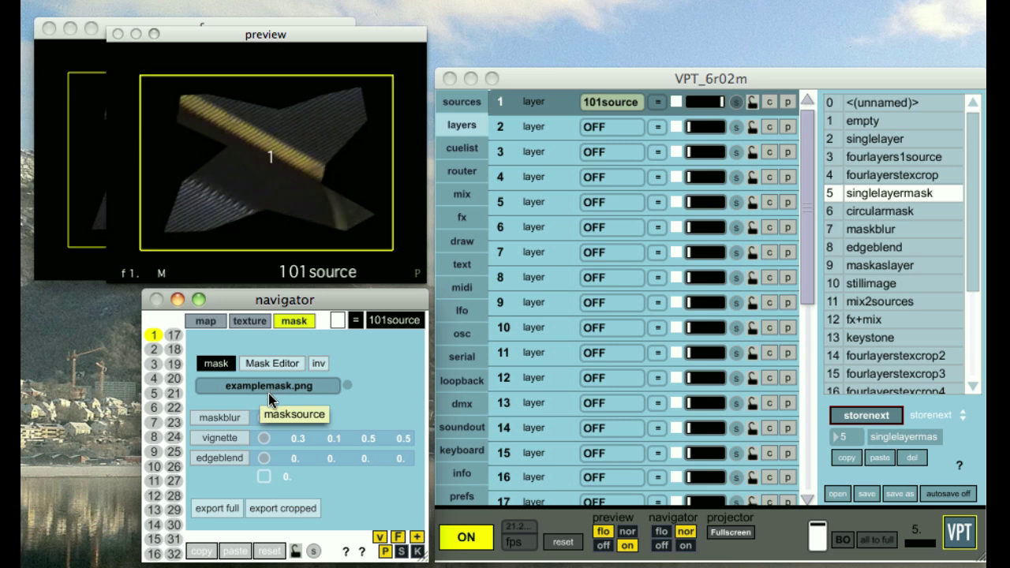
- Compare presets 6 'circularmask', 7 'maskblur' and 5, ending on 'maskblur' with blur 1.2
click(898, 213)
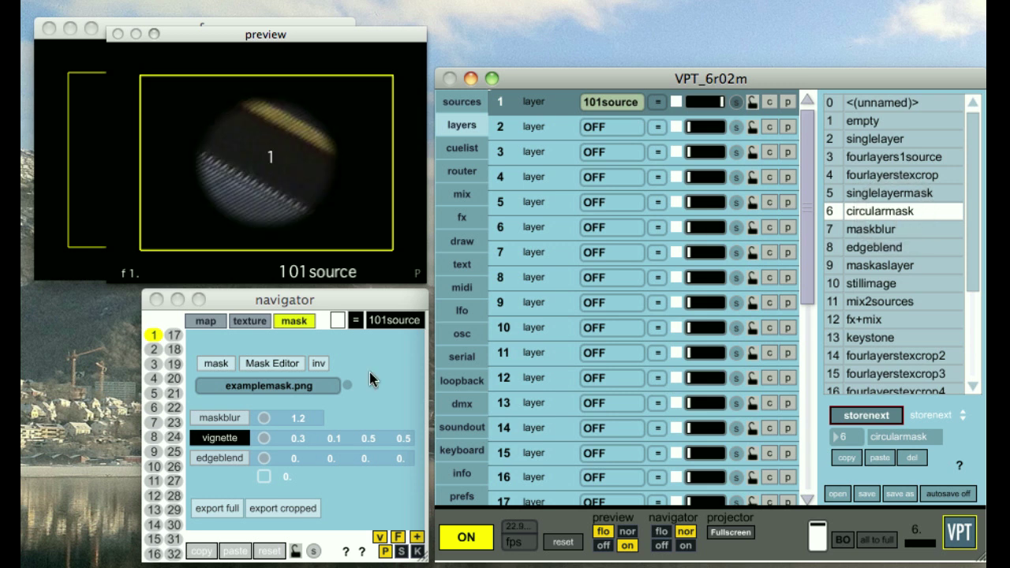
click(900, 229)
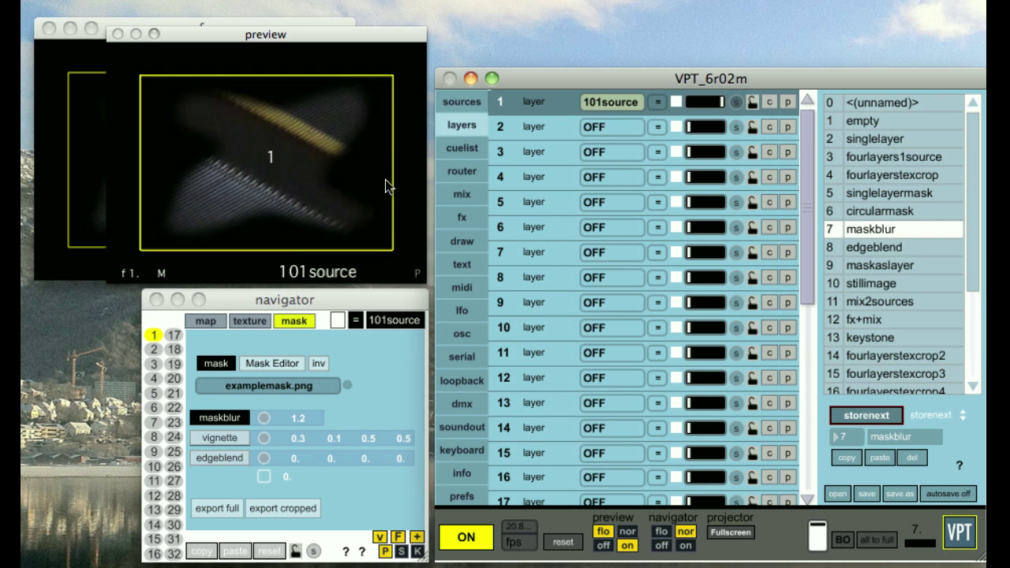
click(885, 194)
click(900, 229)
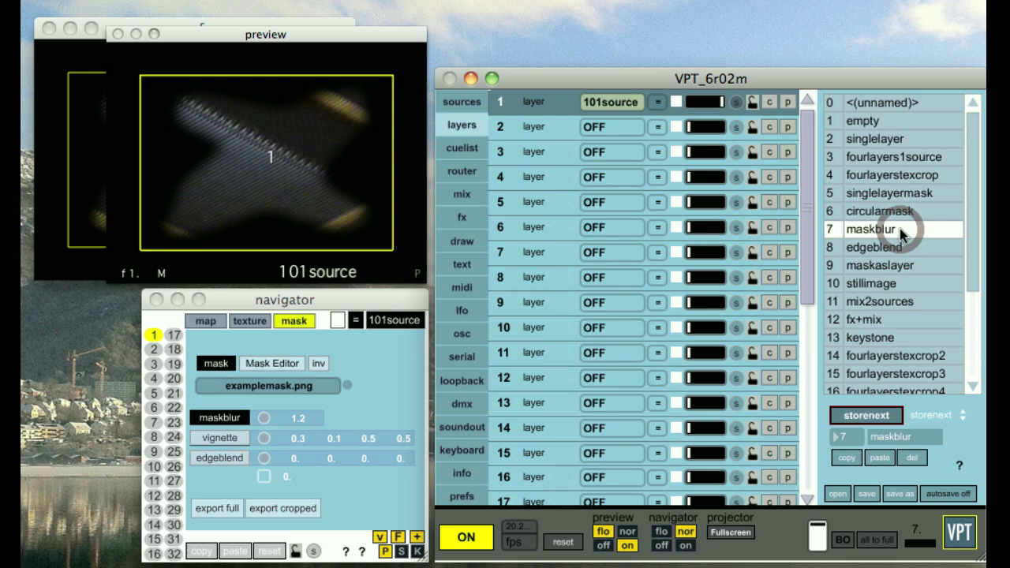
- Recall preset 8 'edgeblend' and toggle layer 1's edge blending off and back on
click(897, 249)
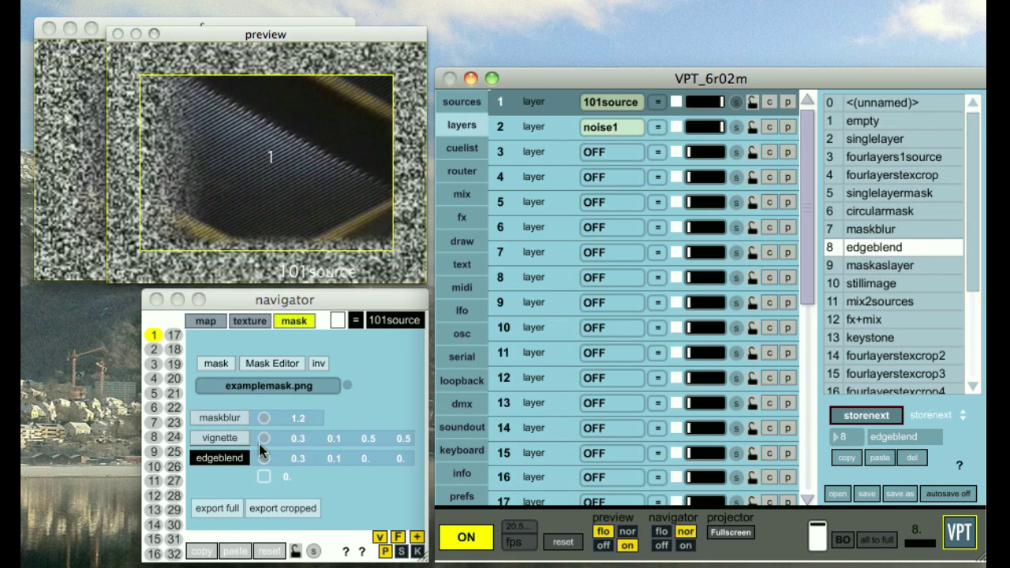
click(243, 458)
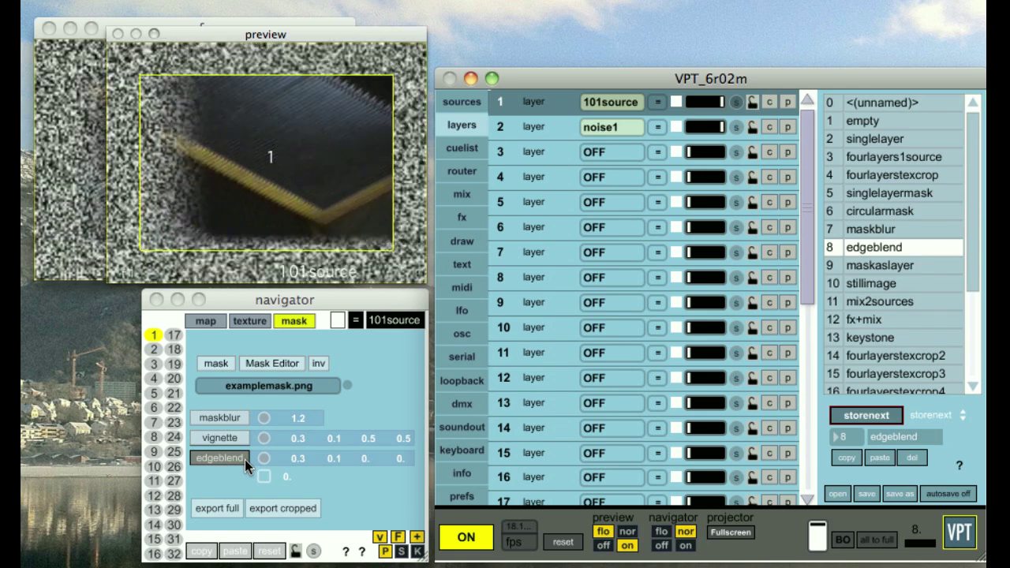
click(245, 459)
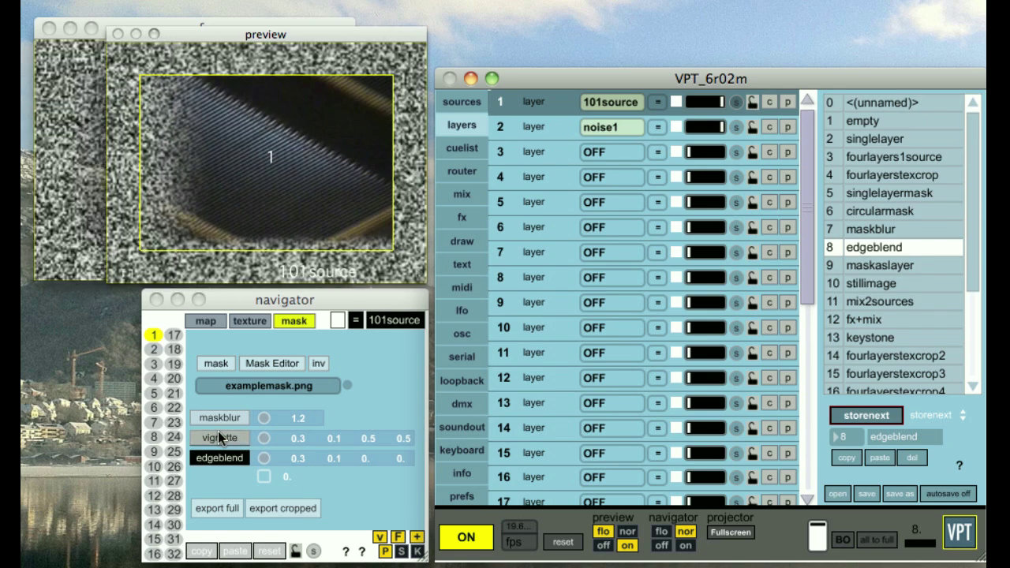
- Move the preview aside to reveal the mofo output and hide the preview's video
drag(284, 25, 532, 20)
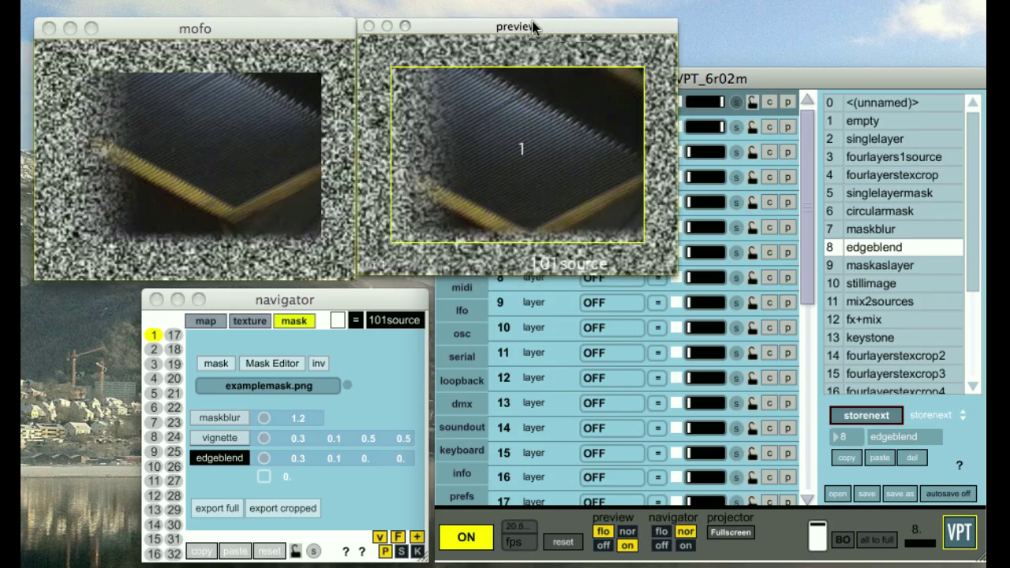
click(399, 536)
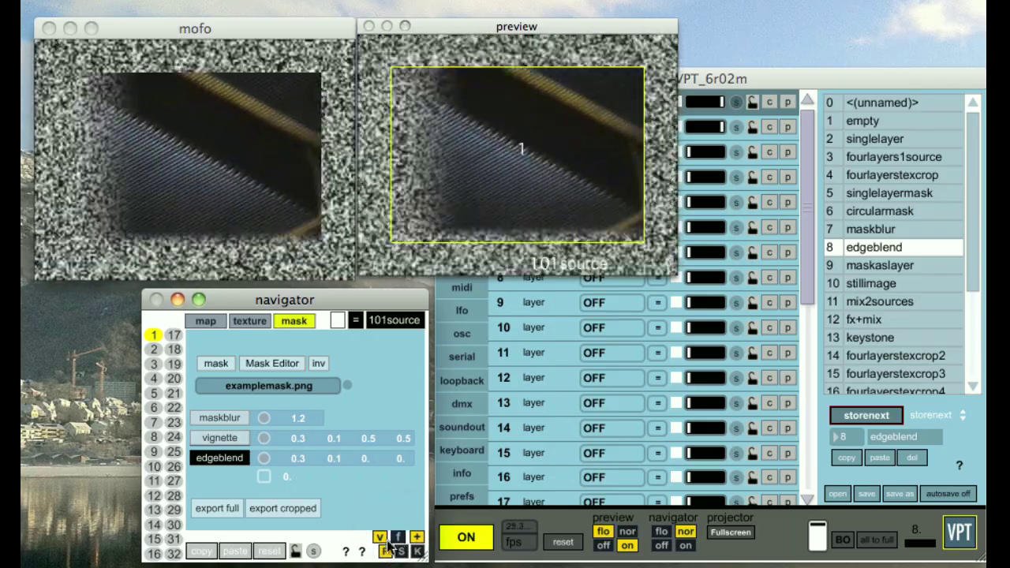
click(379, 539)
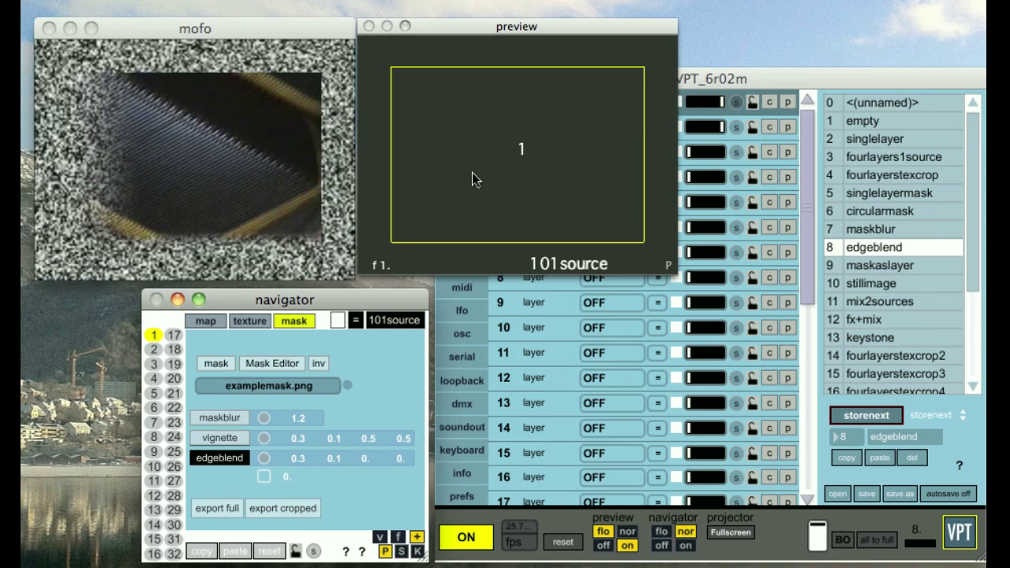
- Recall the 'maskaslayer' preset and toggle layer 1's mask off and back on
click(912, 264)
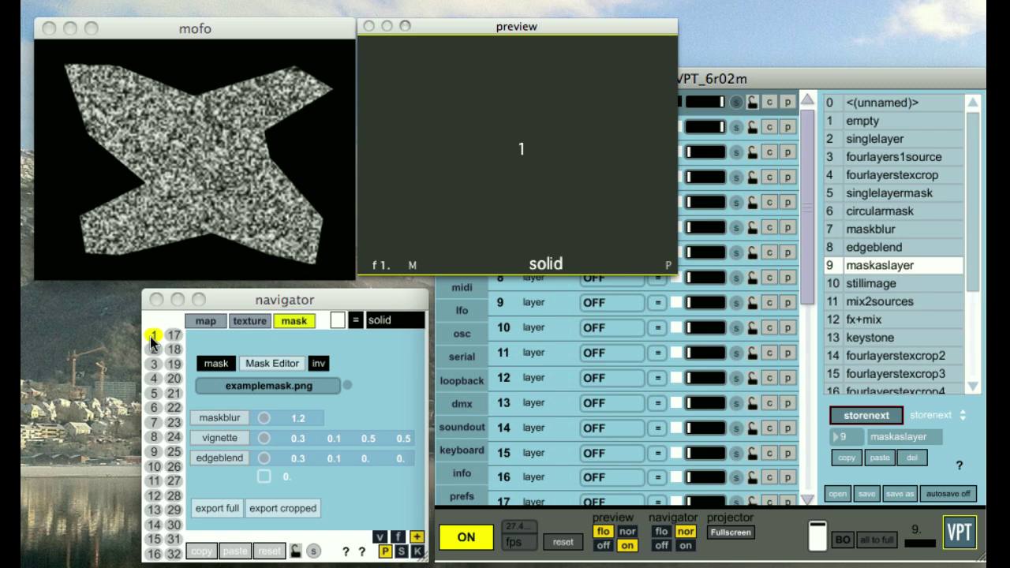
click(208, 368)
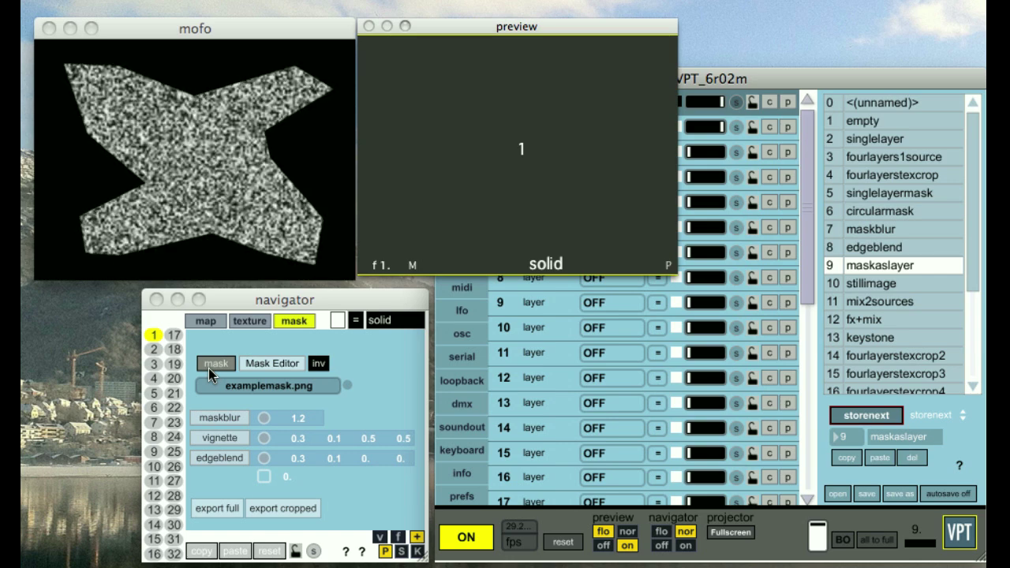
click(216, 364)
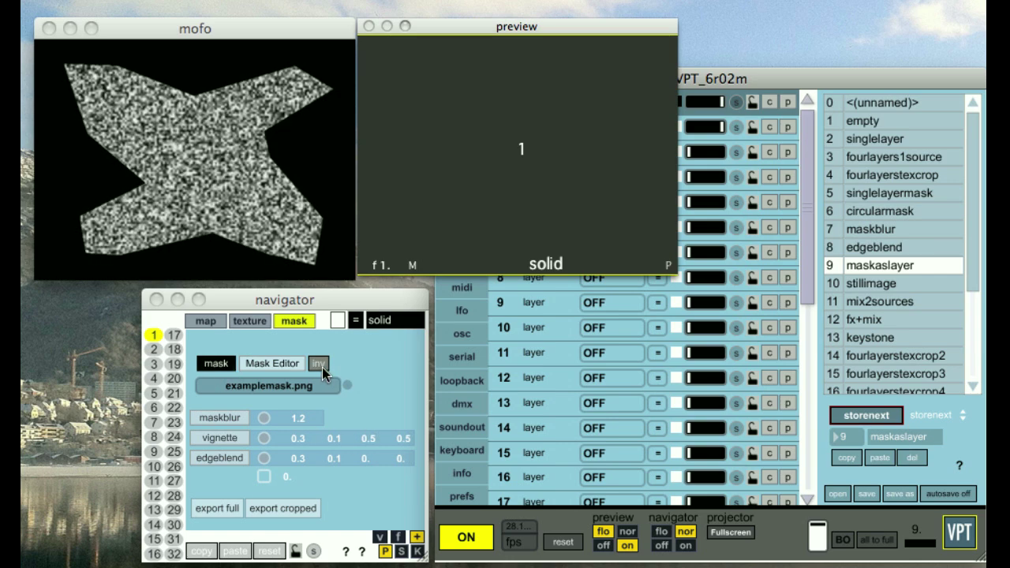
click(251, 320)
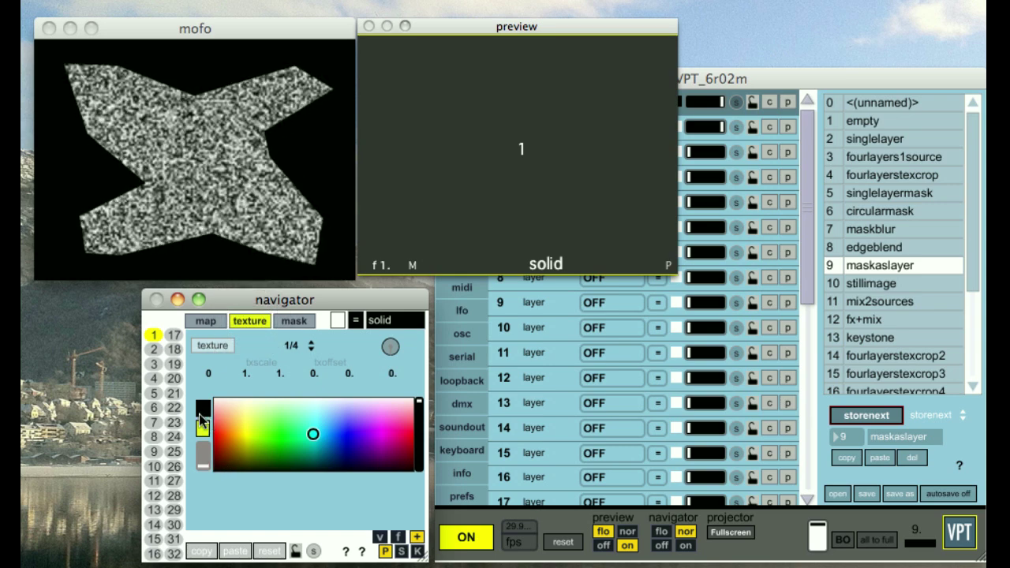
click(299, 319)
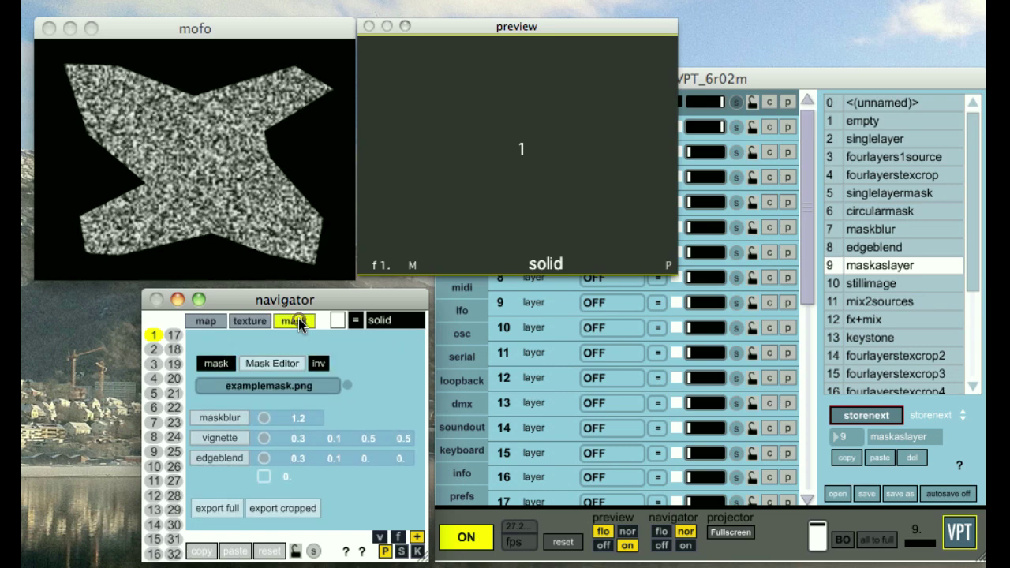
- Invert layer 1's mask, check layer 2's noise1 source, un-invert, then recall 'stillimage'
click(322, 359)
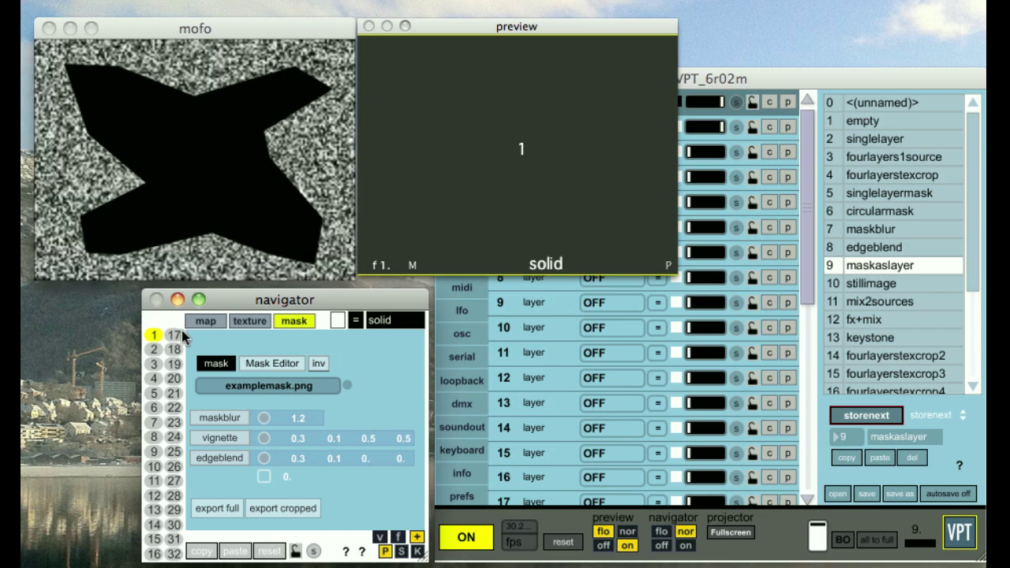
click(152, 351)
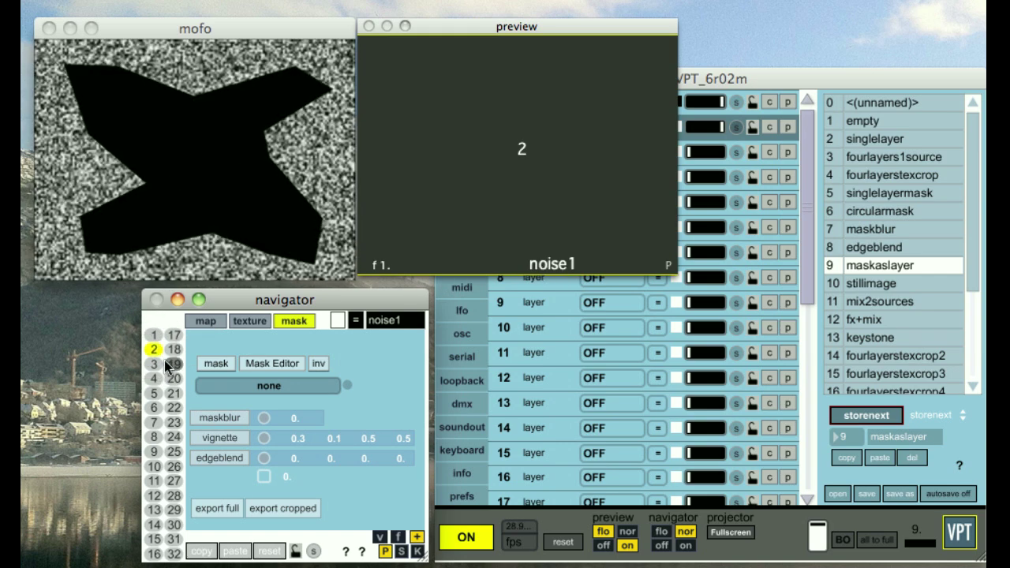
click(150, 341)
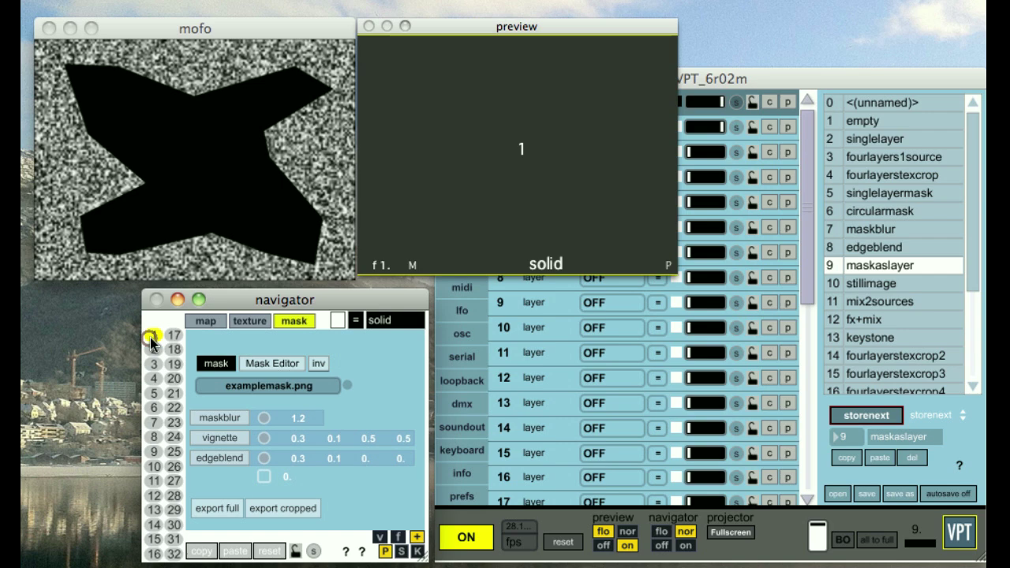
click(319, 362)
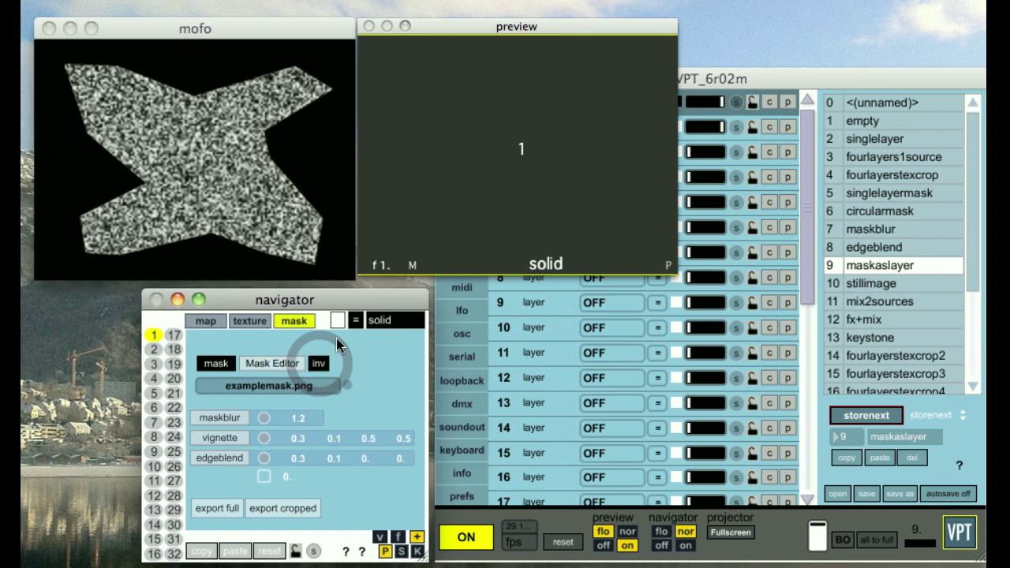
key(Down)
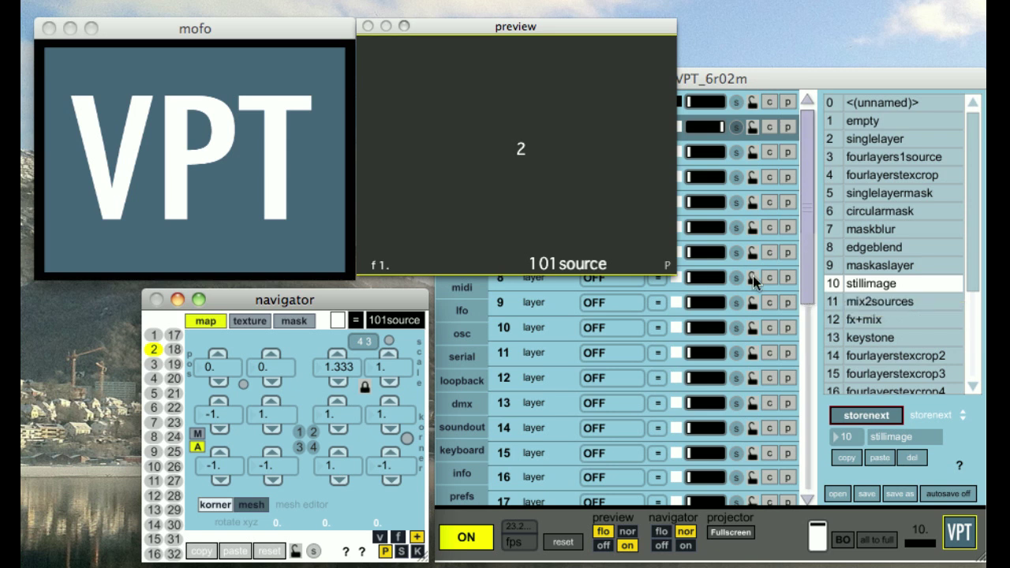
- Toggle still-image playback in qt 101's source settings, then recall preset 11 'mix2sources'
drag(603, 30, 341, 15)
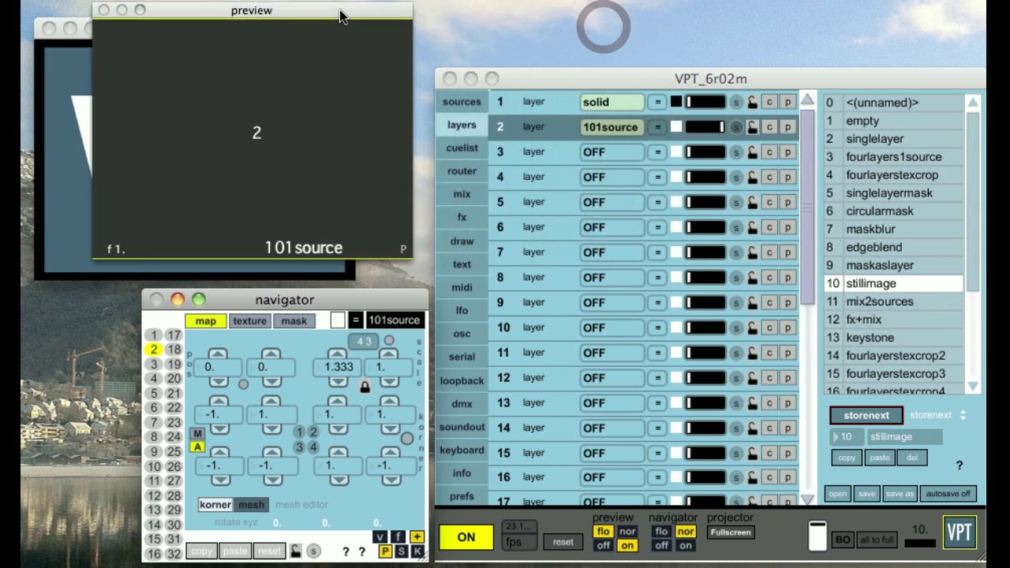
click(447, 101)
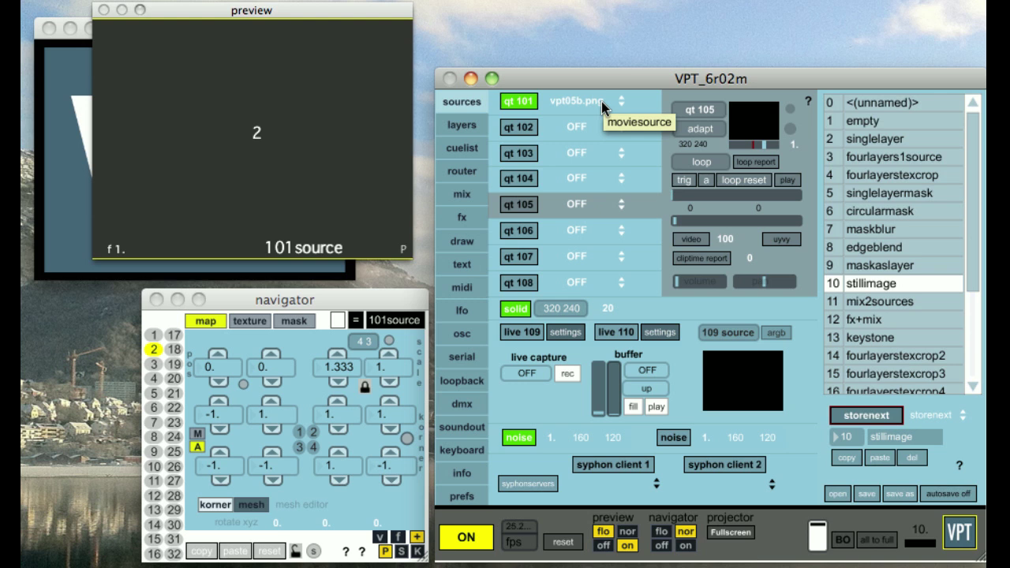
click(502, 104)
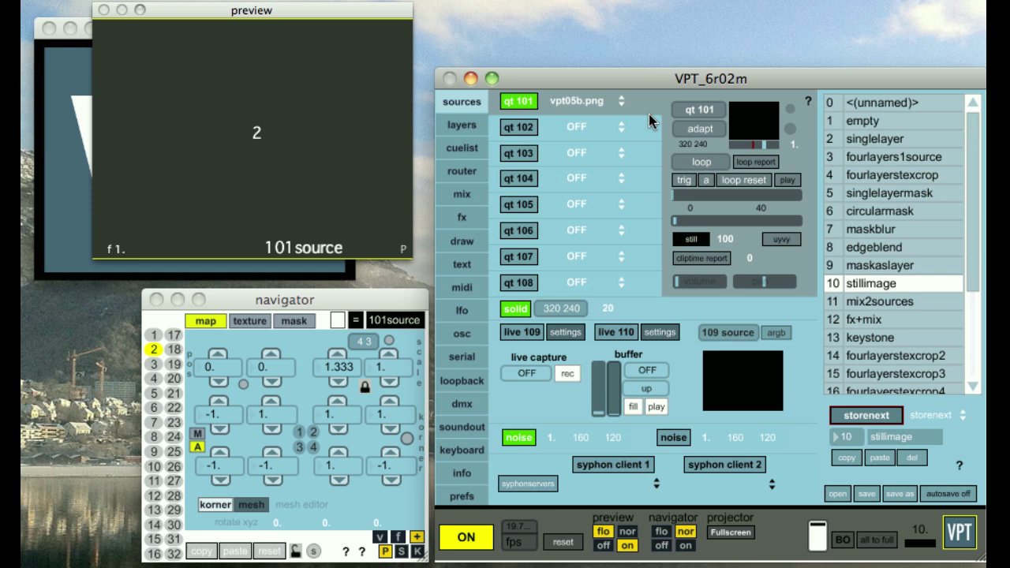
click(678, 239)
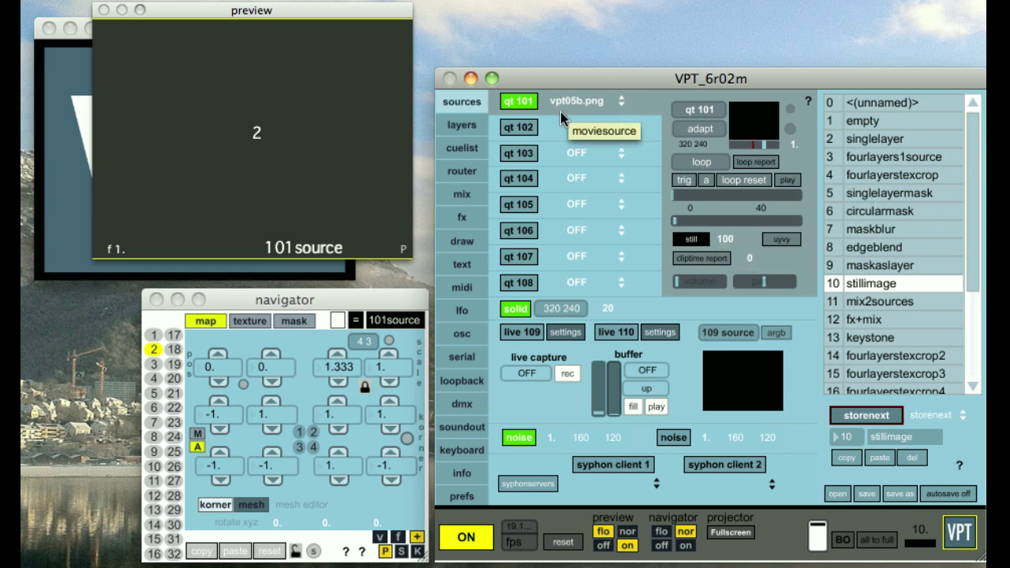
click(683, 239)
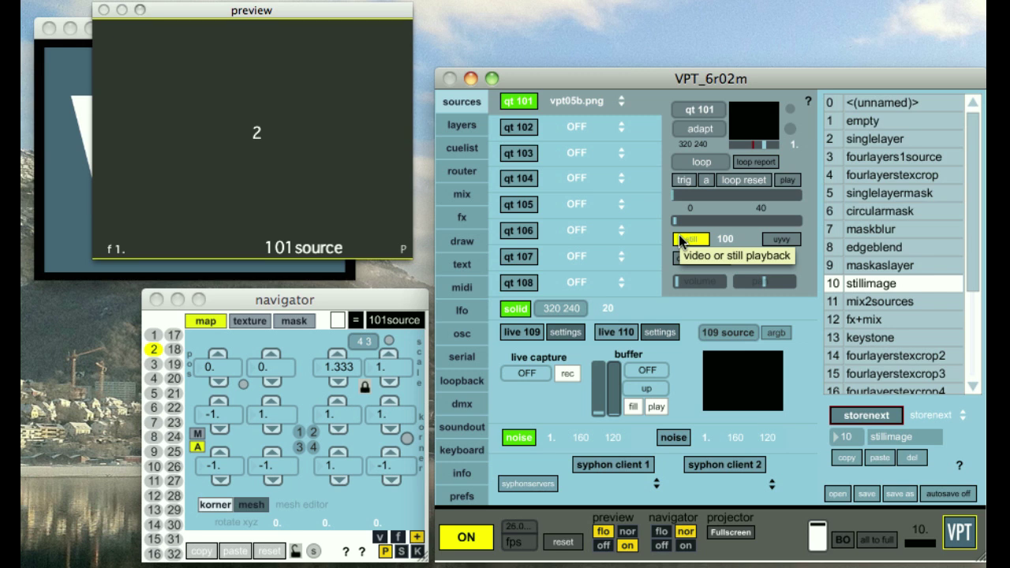
click(680, 239)
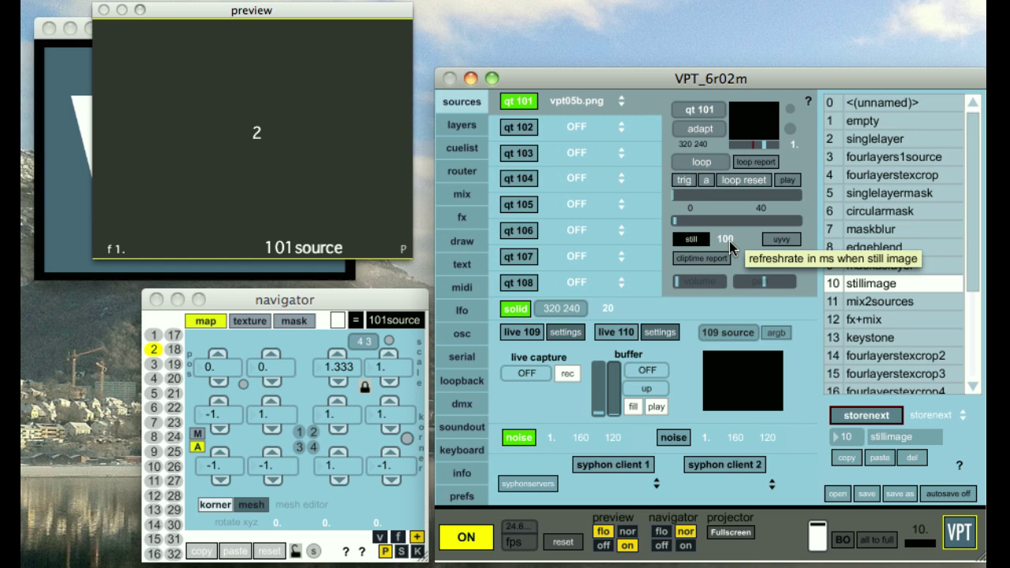
click(876, 303)
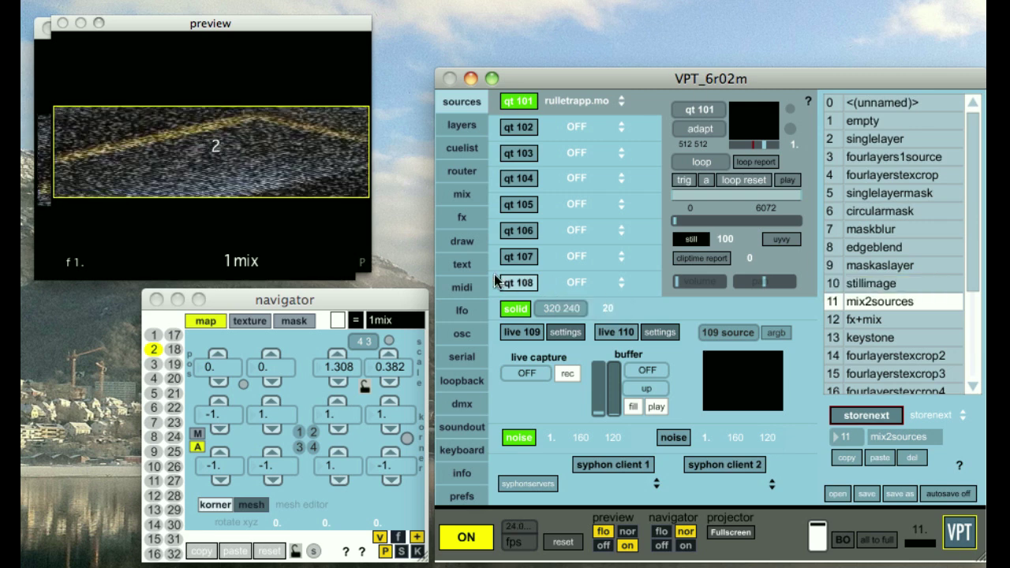
- Keep mix 1's overlay blend and slide its balance from 101source toward noise1
click(463, 195)
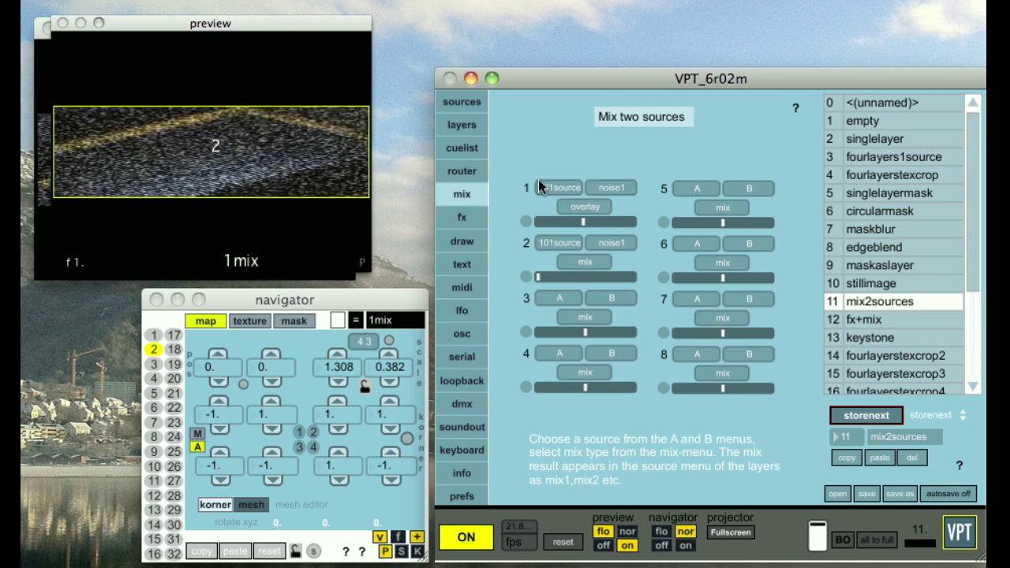
click(463, 101)
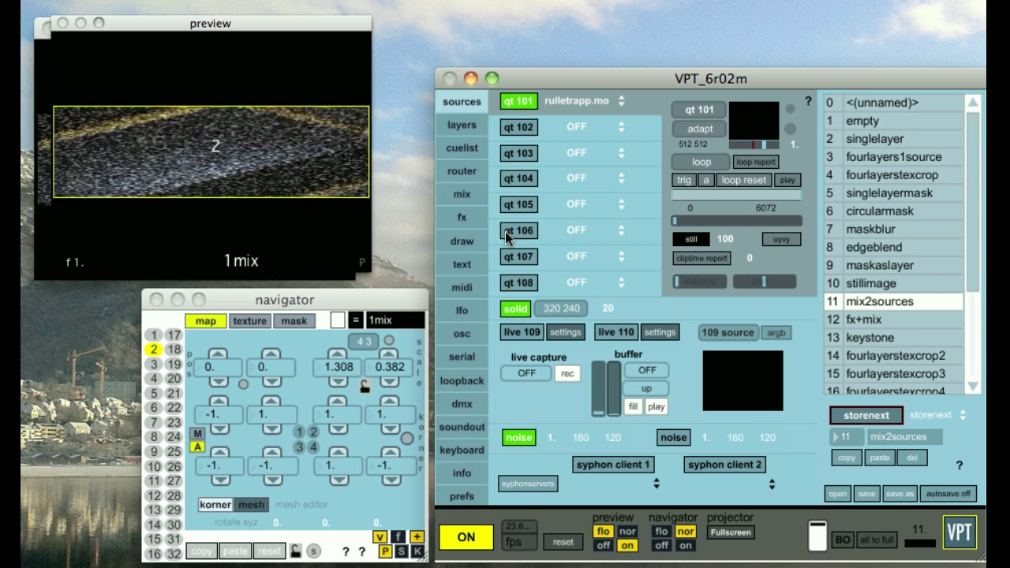
click(462, 193)
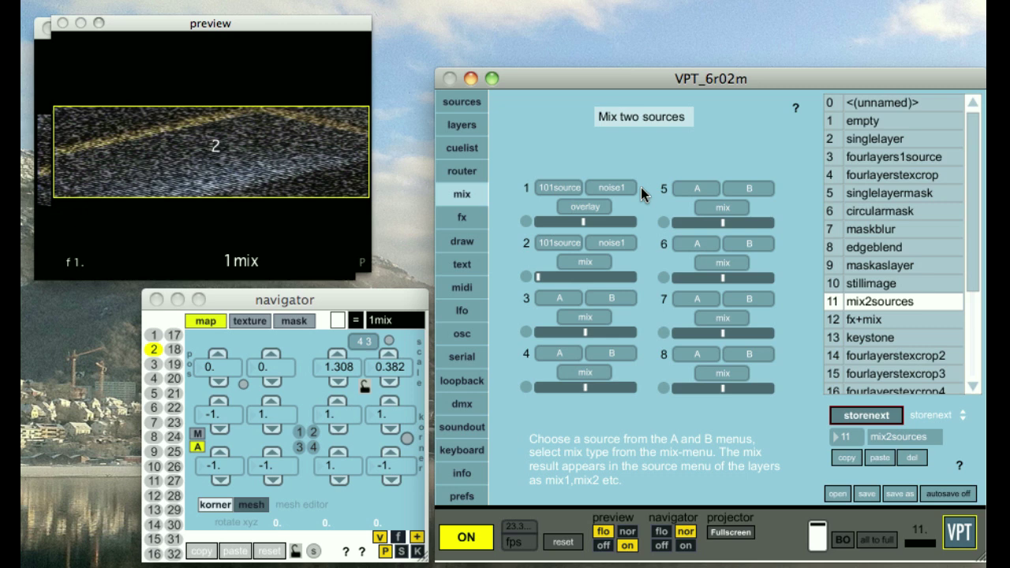
click(590, 207)
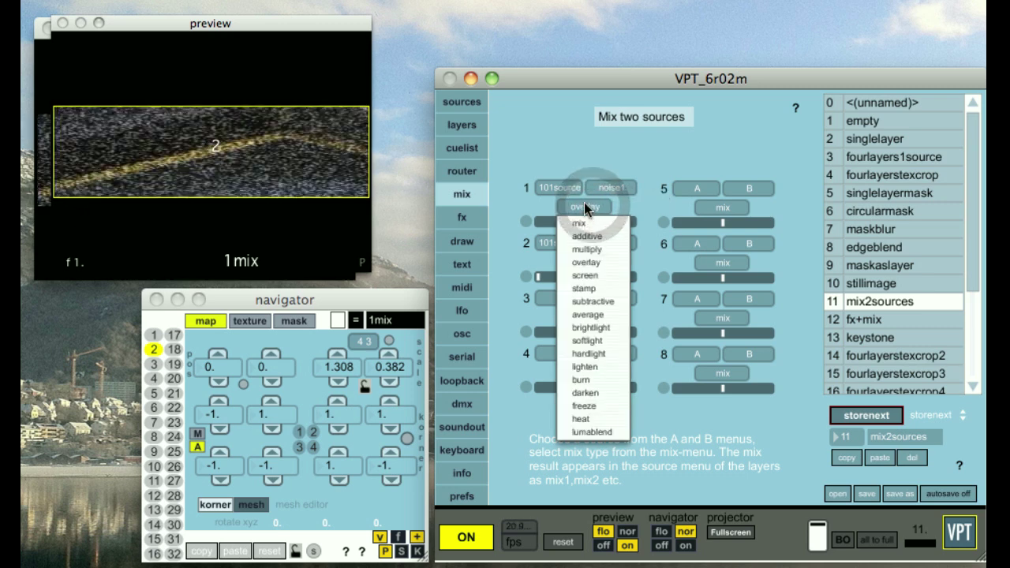
click(582, 163)
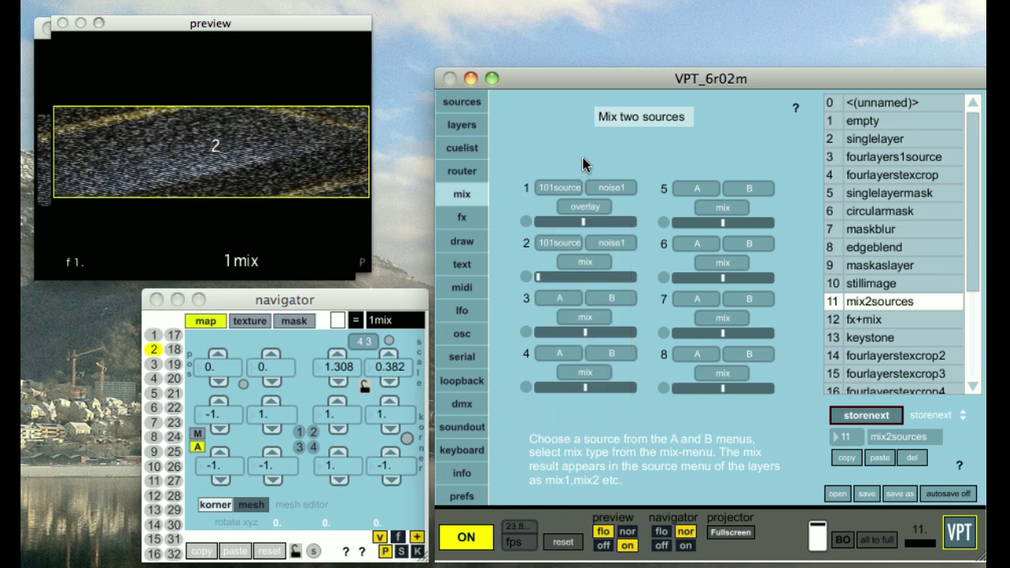
click(584, 222)
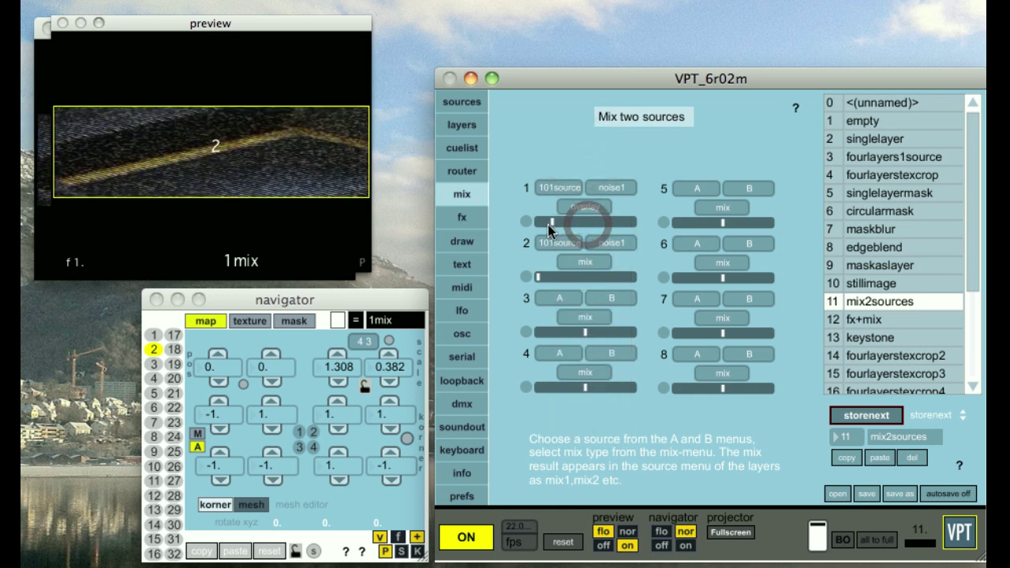
drag(589, 225, 626, 228)
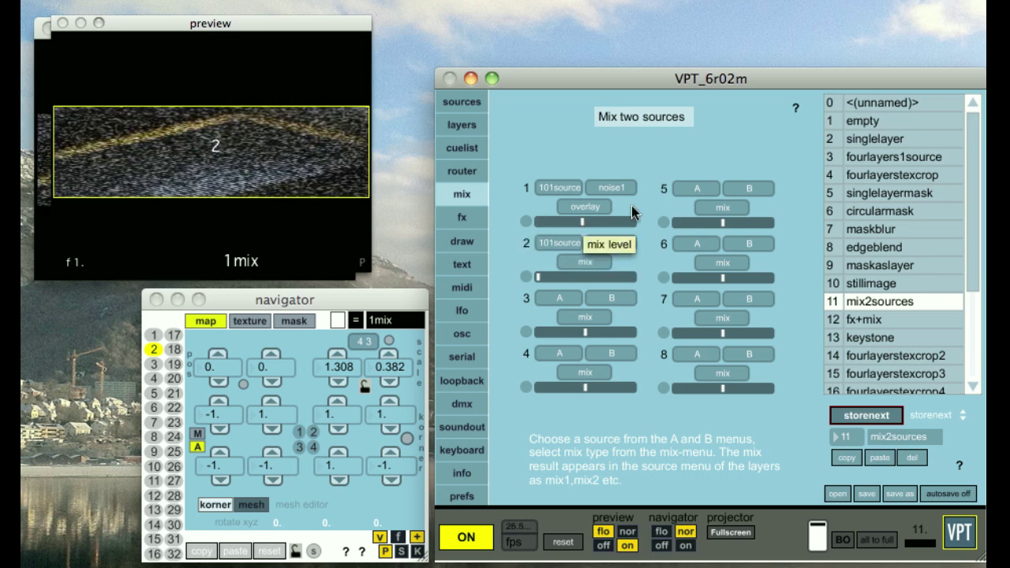
- Recall preset 12 'fx+mix' and select layer 1 to view its x01cell mapping values
click(874, 319)
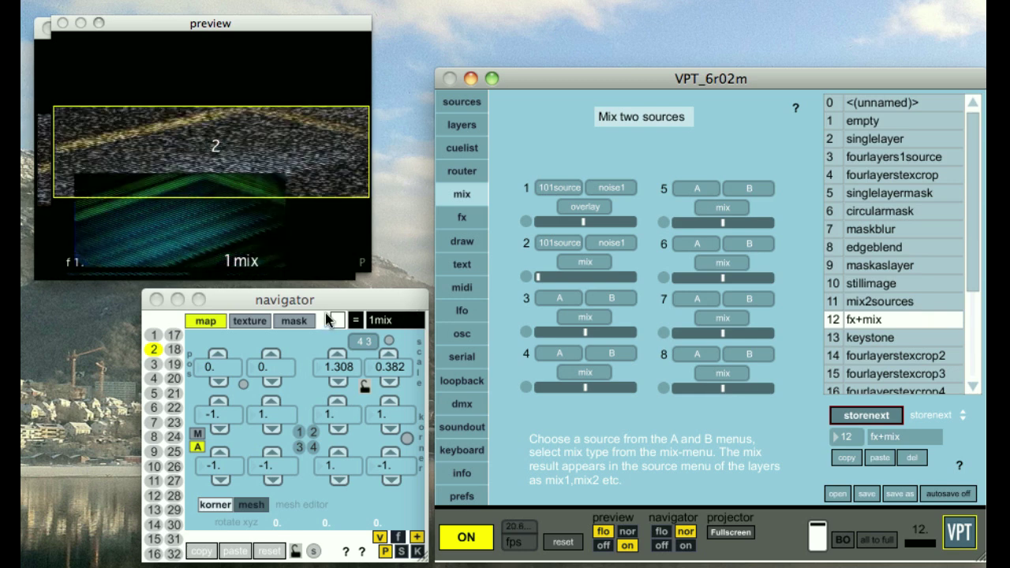
click(153, 339)
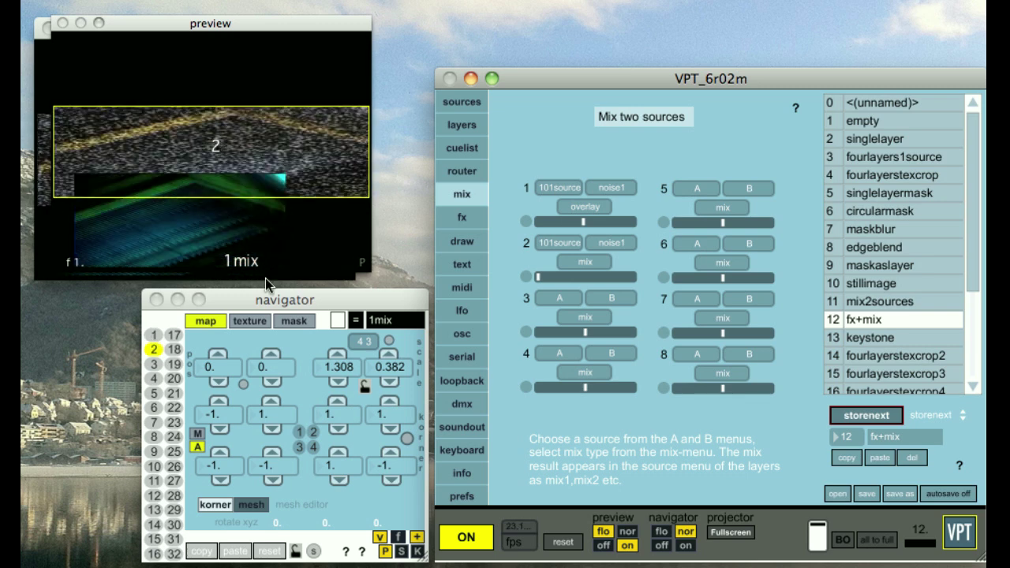
click(155, 336)
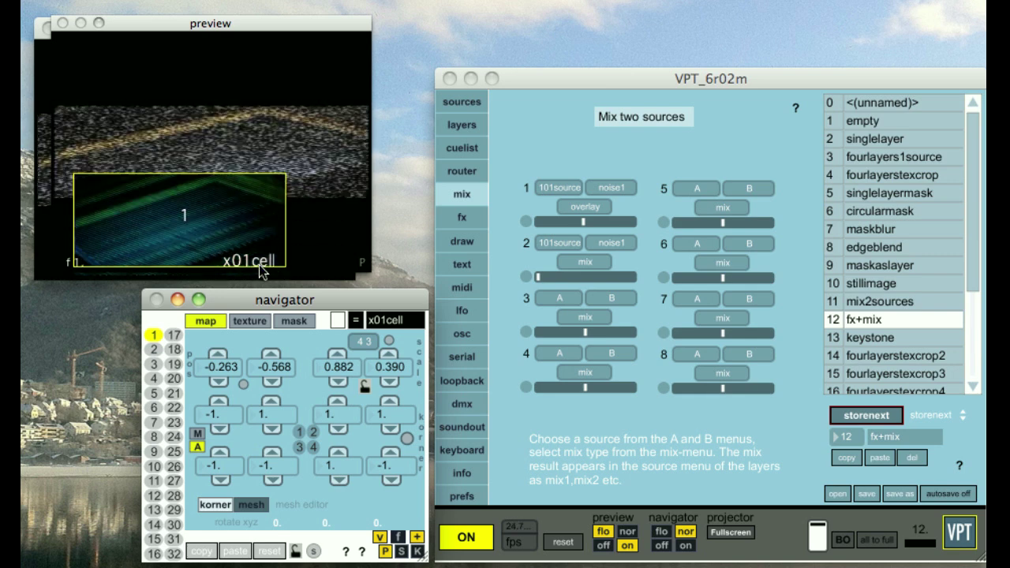
- Try noise1 as fx 1's input, revert it to 101source, and keep x01cell as output
click(463, 221)
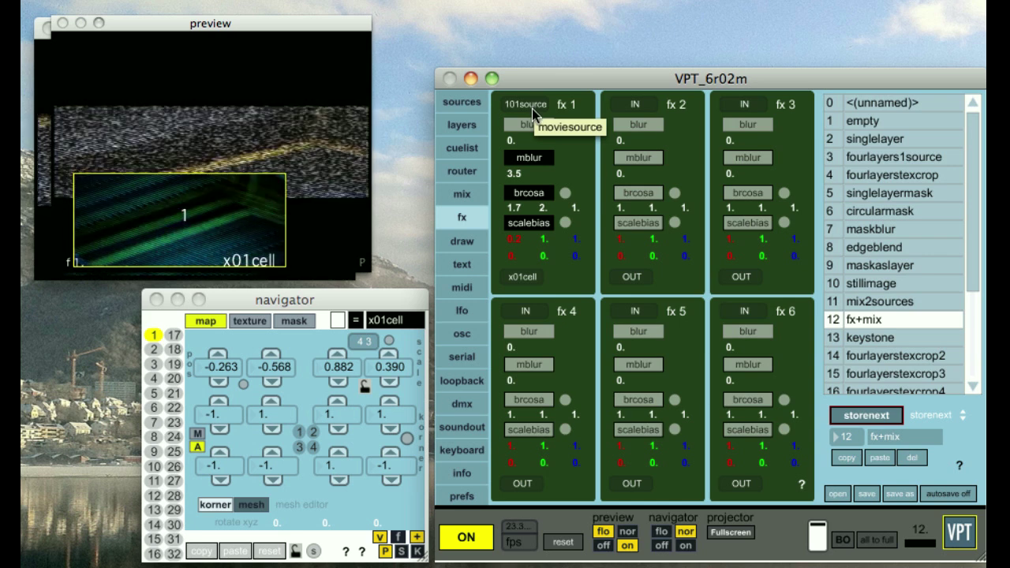
click(536, 109)
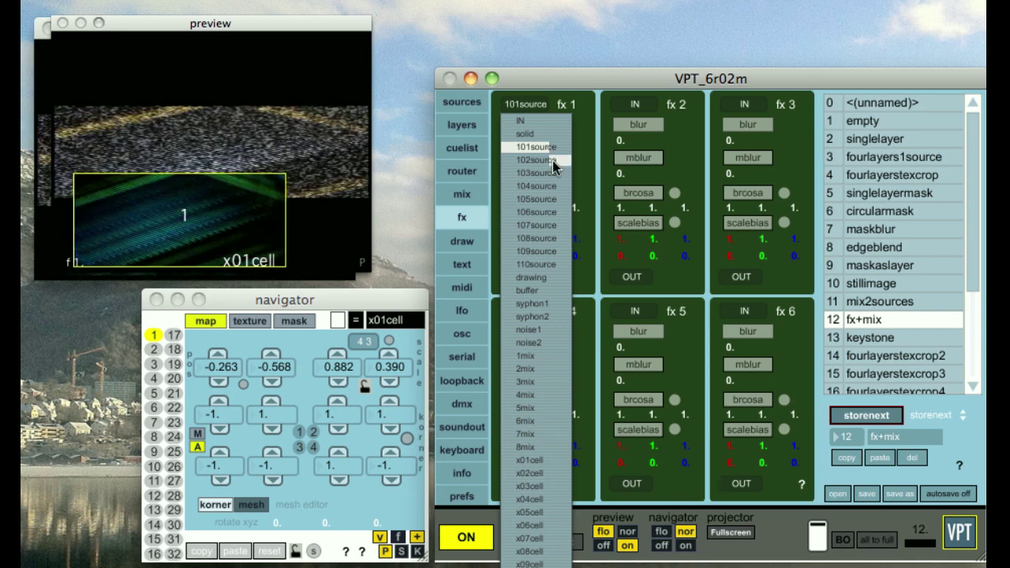
click(536, 329)
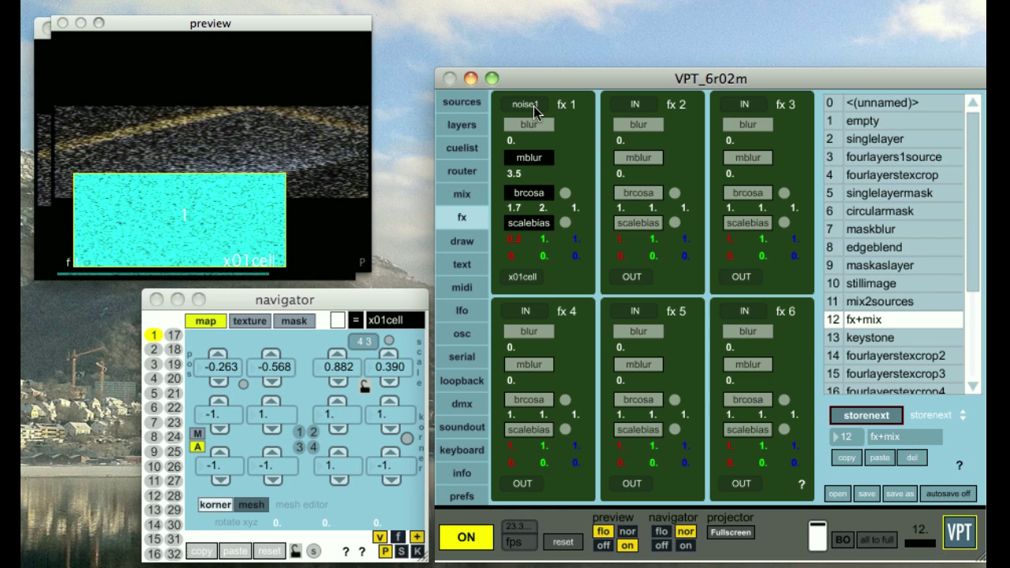
click(534, 107)
click(552, 153)
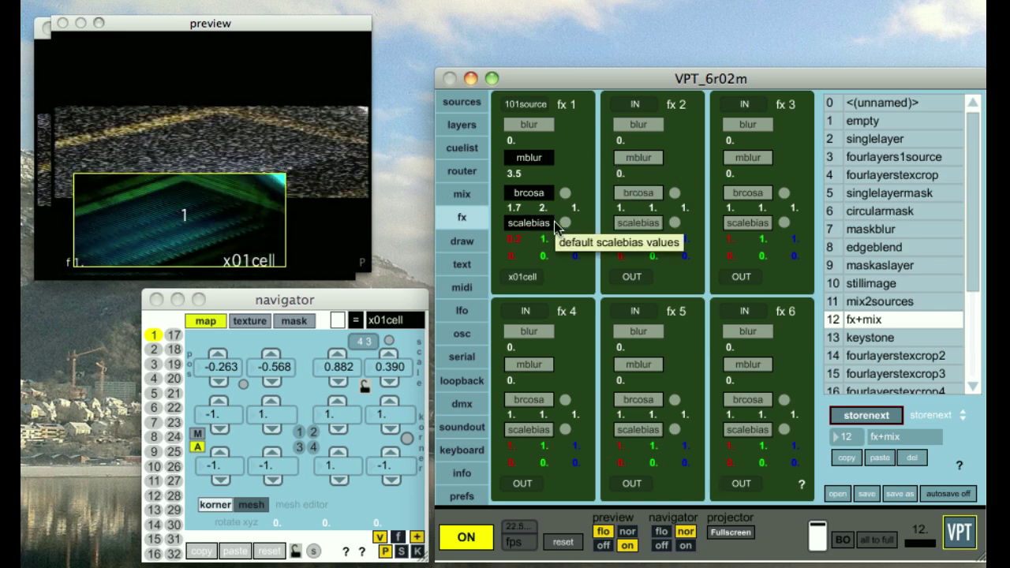
click(520, 277)
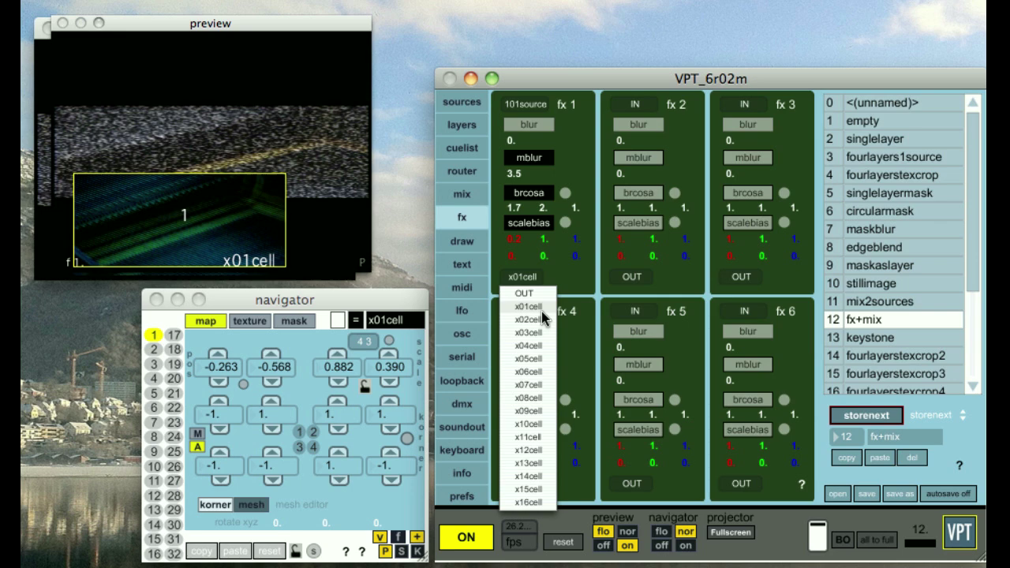
click(565, 273)
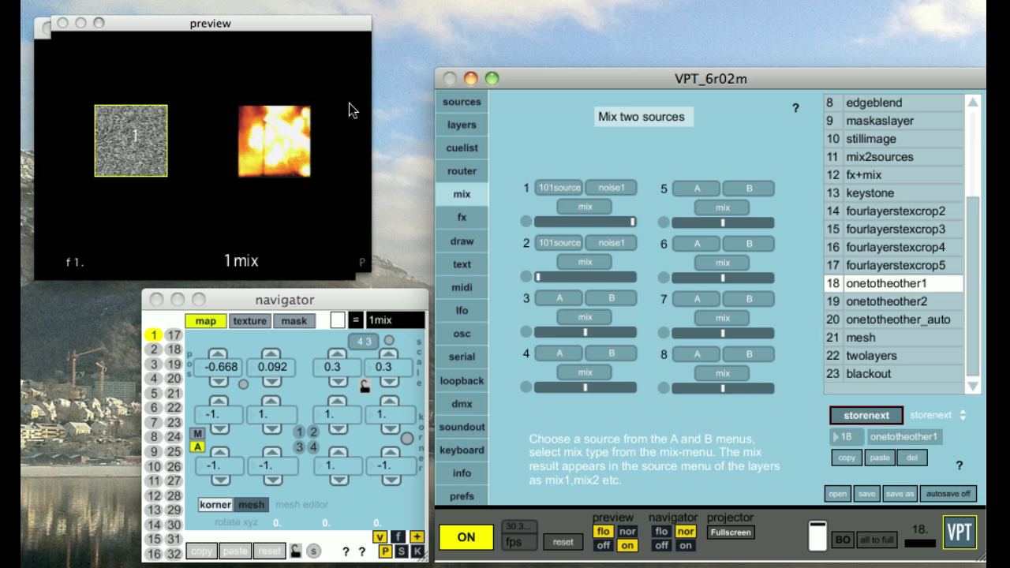
- Recall preset 19 onetotheother2, then select the existing F 22 23 5.00 cue values for replacement
click(867, 283)
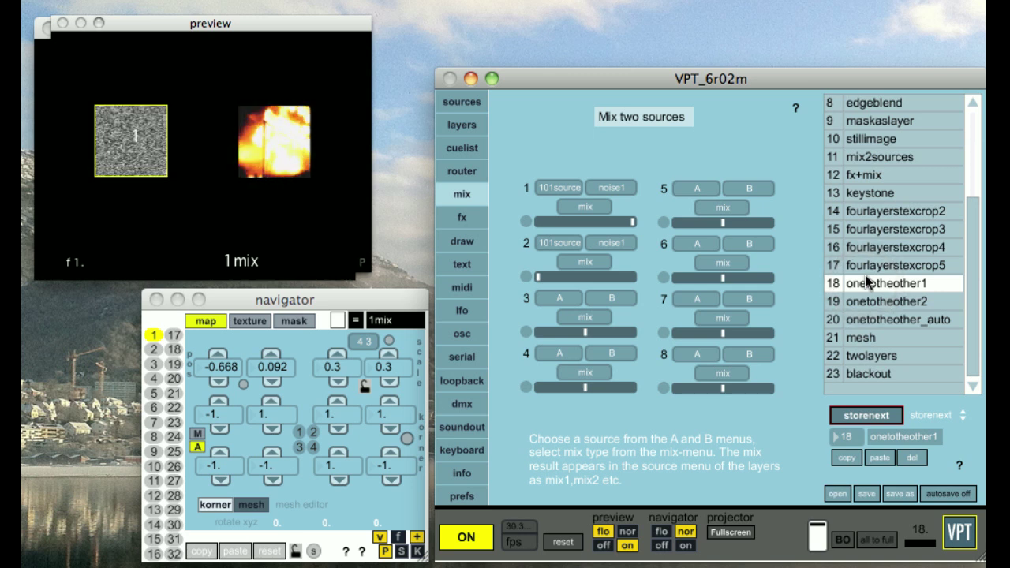
click(889, 303)
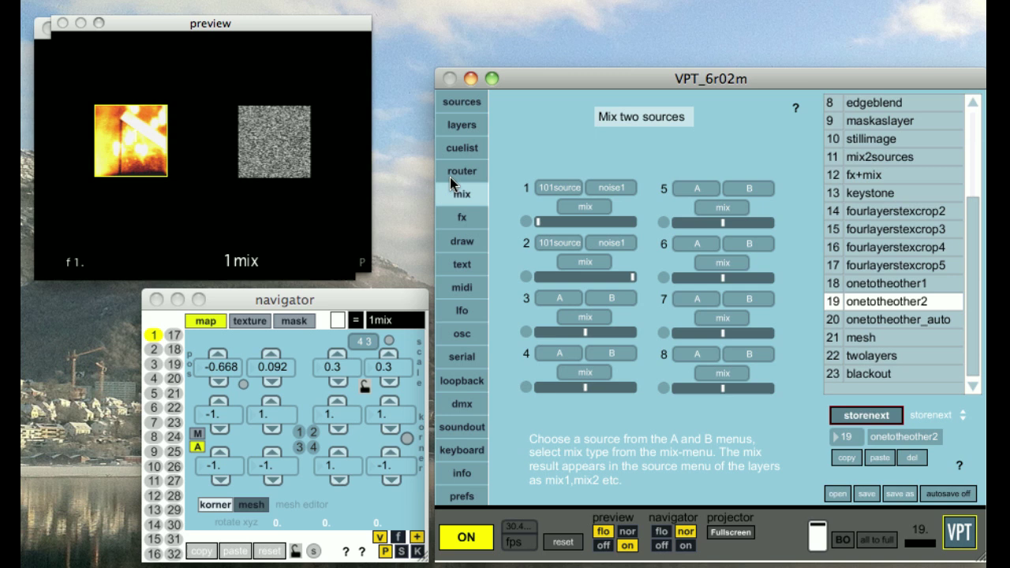
click(463, 148)
drag(562, 130, 509, 136)
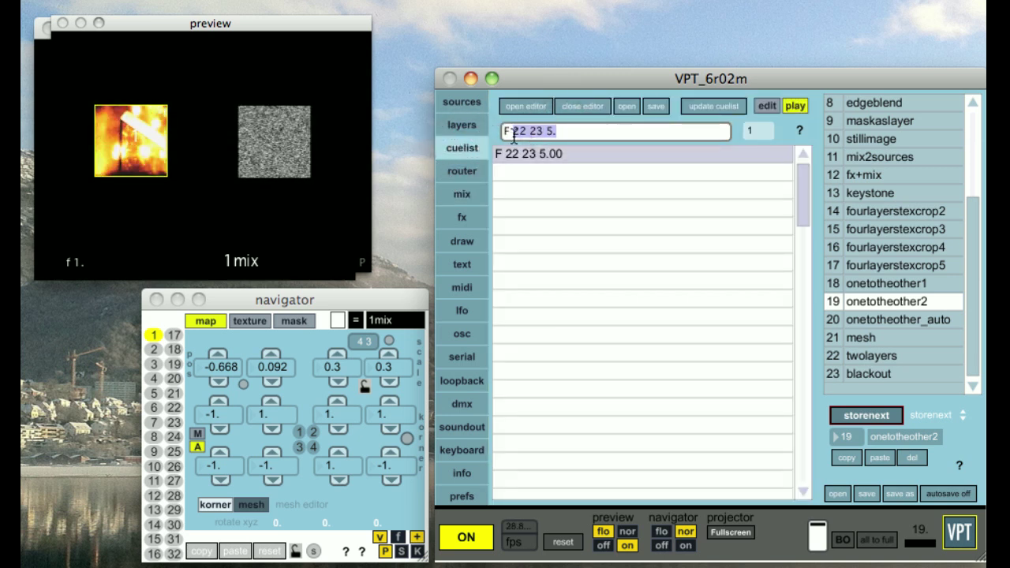
- Change the cue to fade preset 18 to 19 over 5 seconds, turn on edit mode, and recall preset 20 onetotheother_auto
text(18 19)
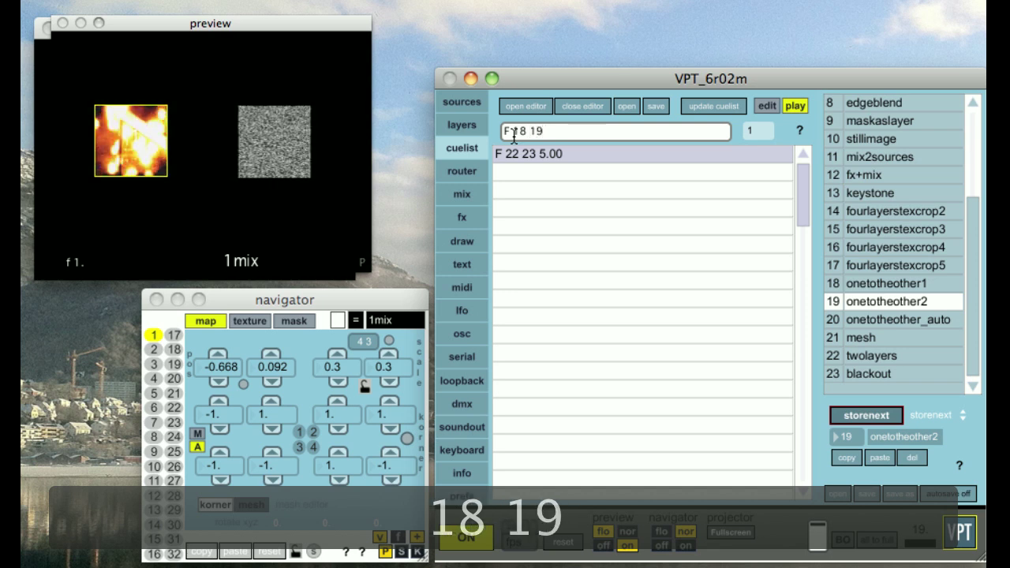
text( 5)
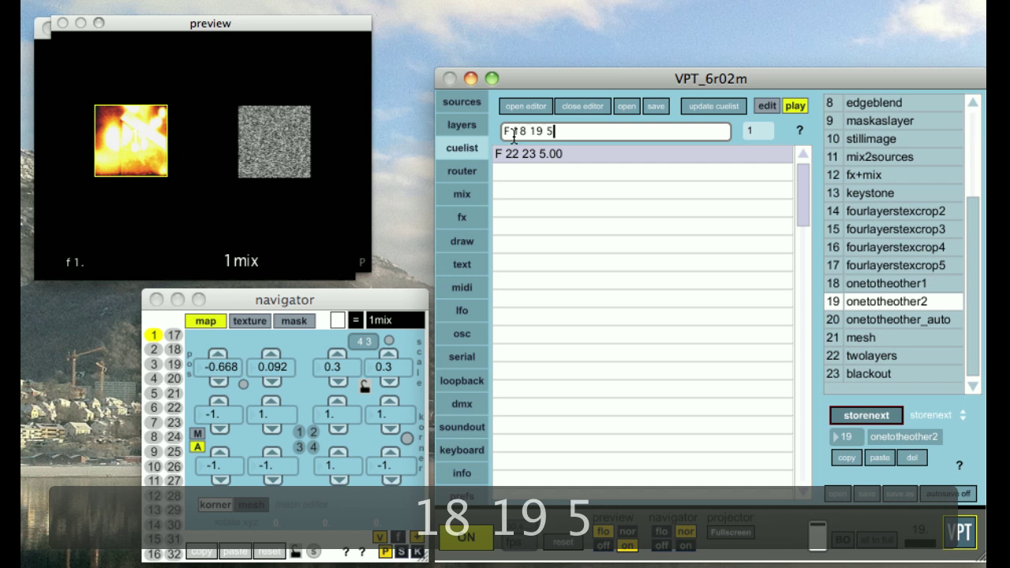
key(Return)
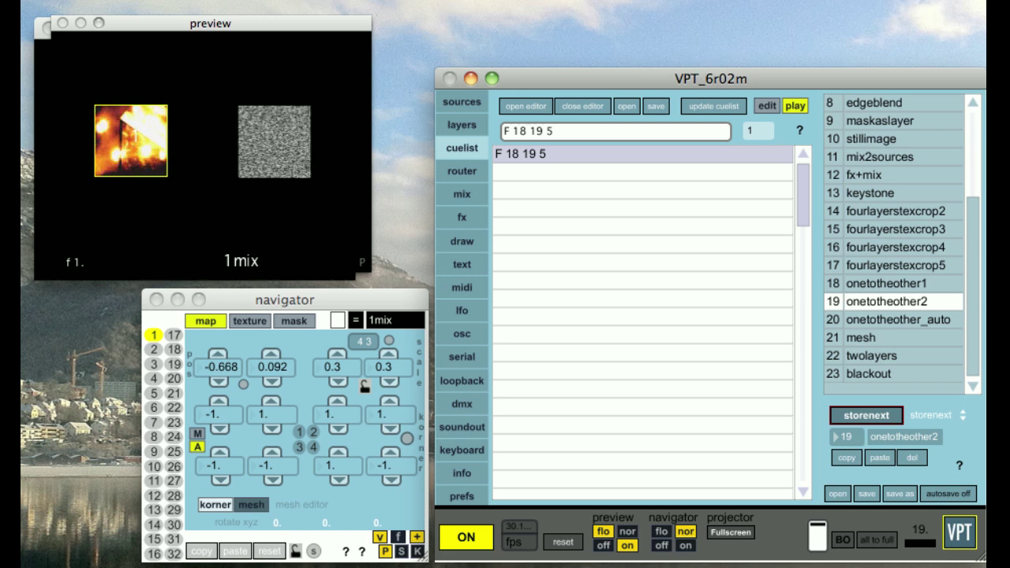
click(769, 105)
click(771, 106)
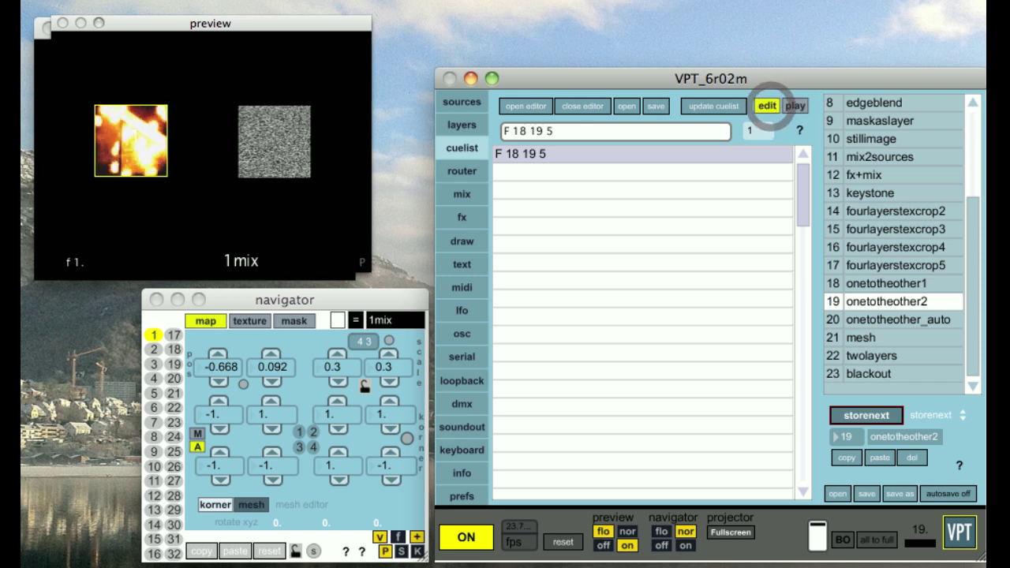
click(875, 324)
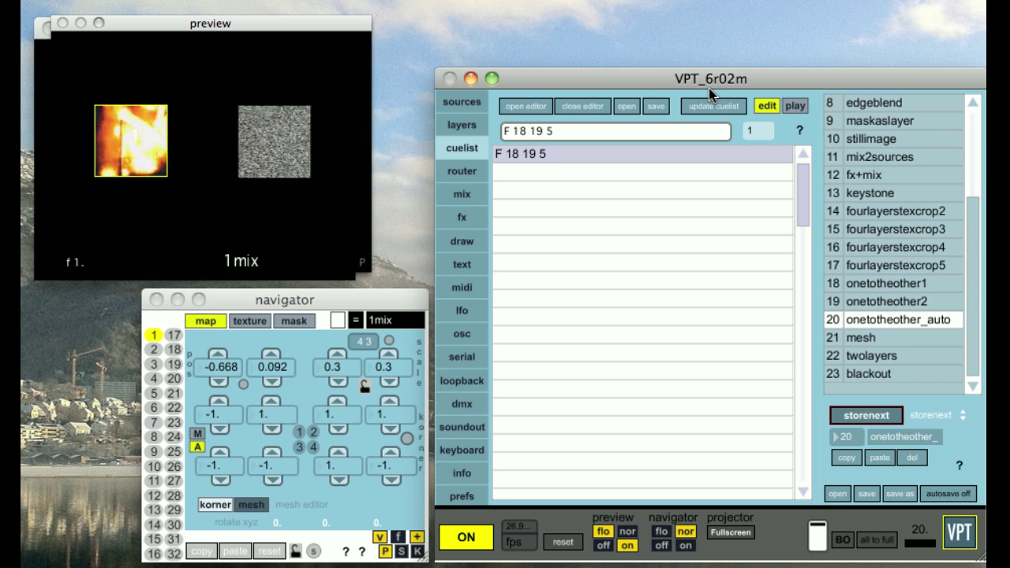
- Switch the LFOs on, with LFO 1 cycling the fire/noise mix as a 0.5 sine wave
click(467, 314)
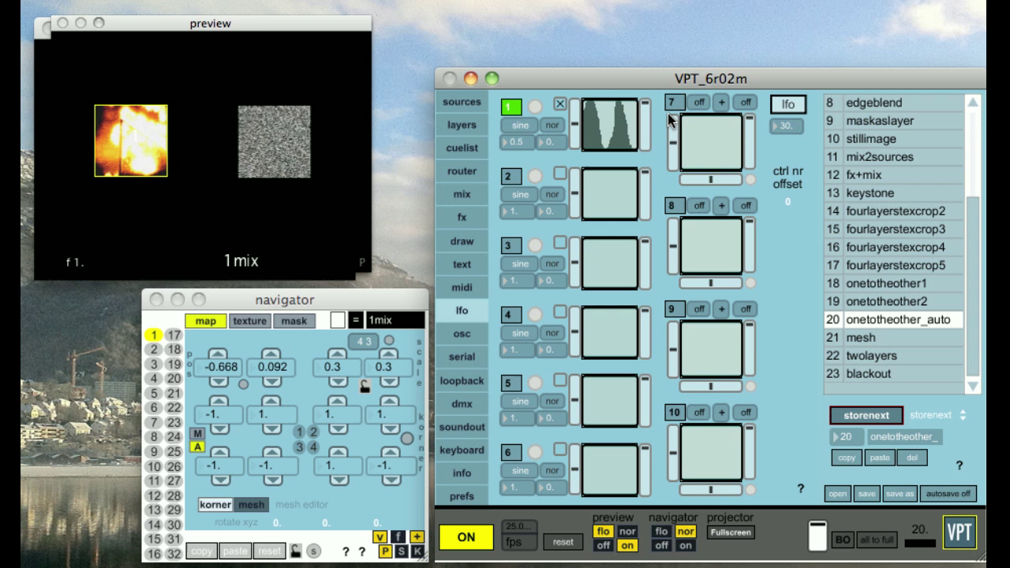
click(786, 105)
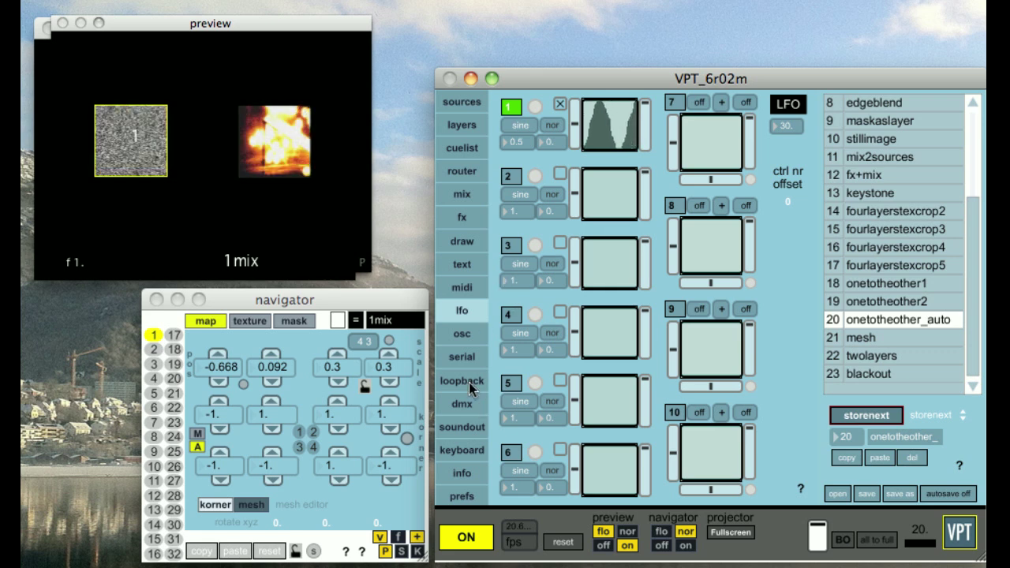
- Show the router rows sending LFO output to mixer1 (0 to 1) and mixer2 (1 to 0)
click(463, 173)
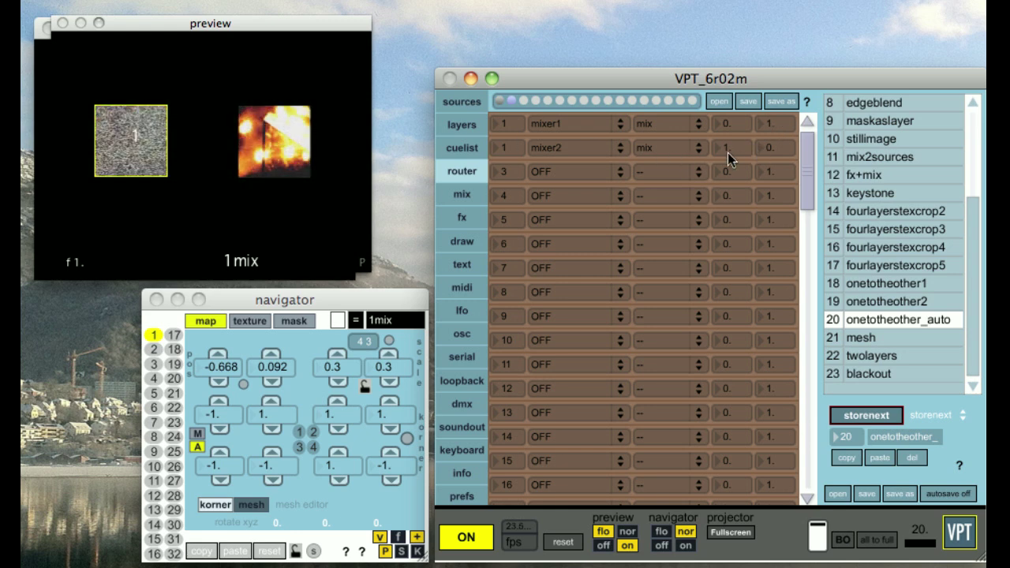
- On the mix page, sweep mixer 1's crossfade between 101source fire and noise1 and back
click(461, 194)
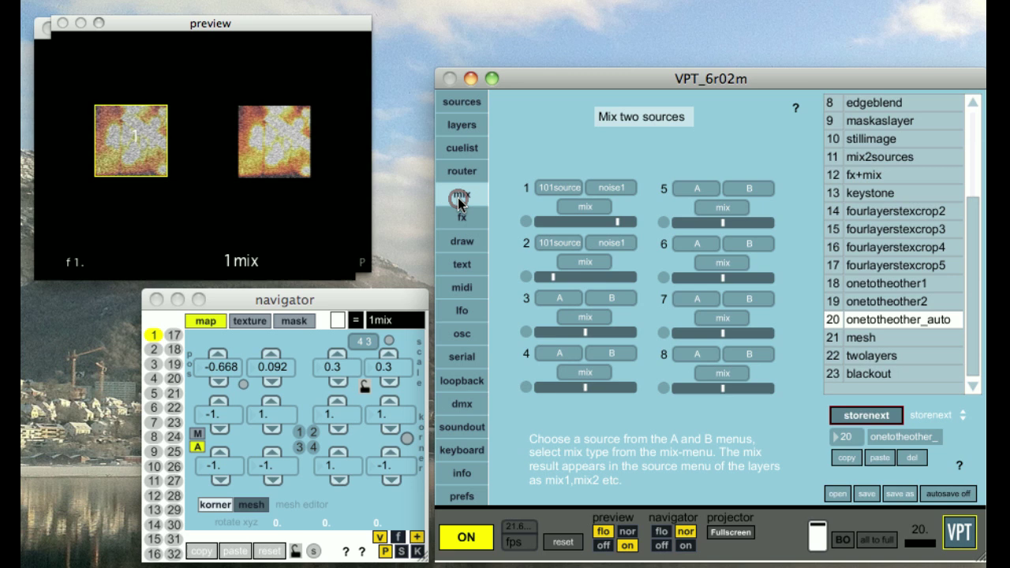
drag(551, 215, 541, 274)
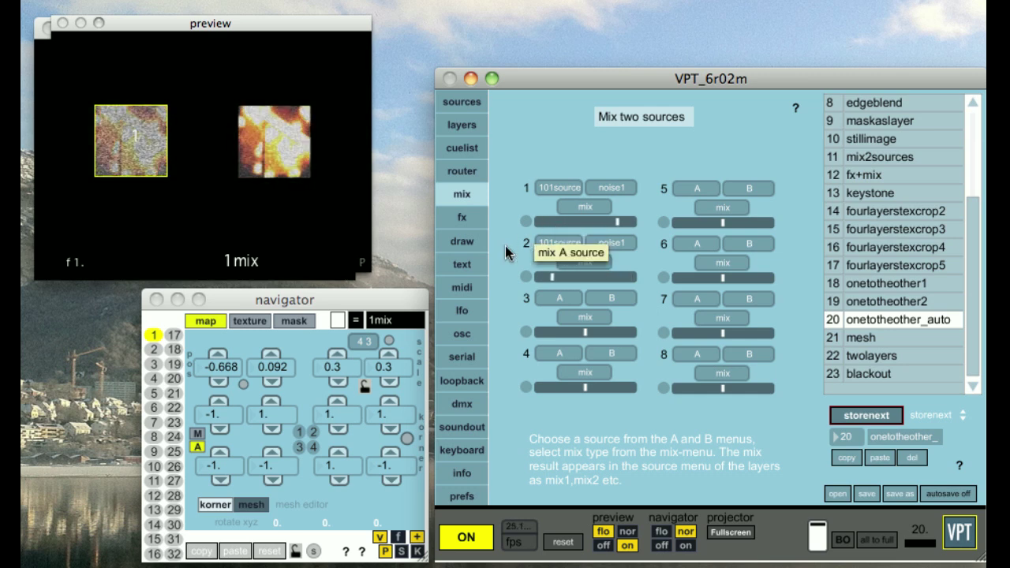
- Change LFO 1 to a ramp wave with frequency 0.2
click(454, 311)
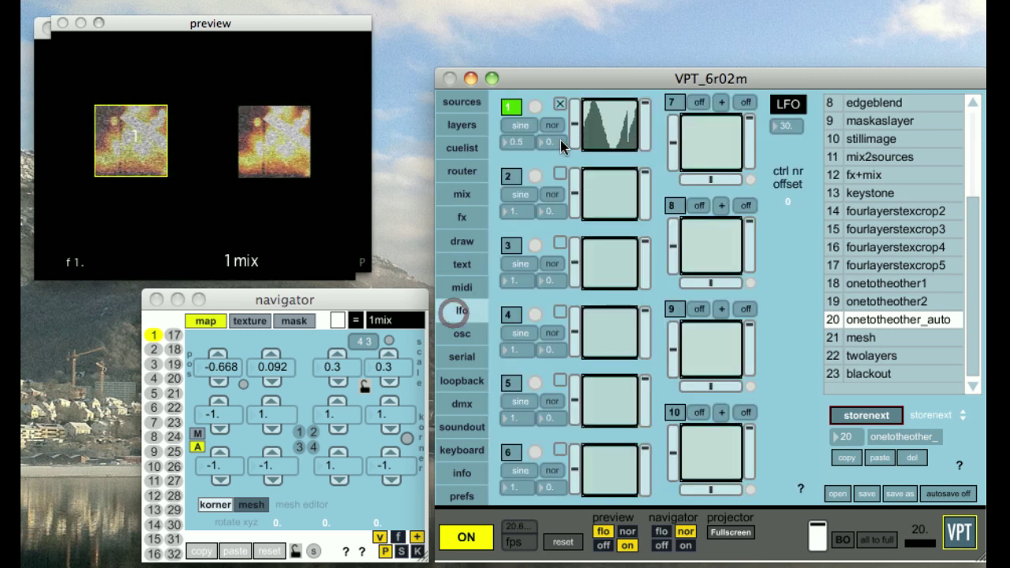
drag(521, 144, 521, 150)
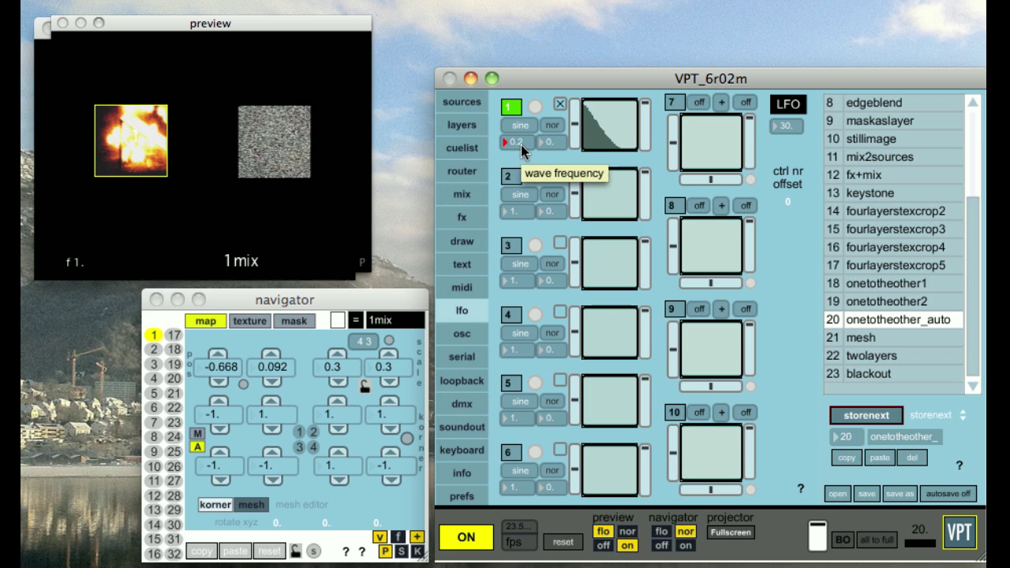
click(520, 127)
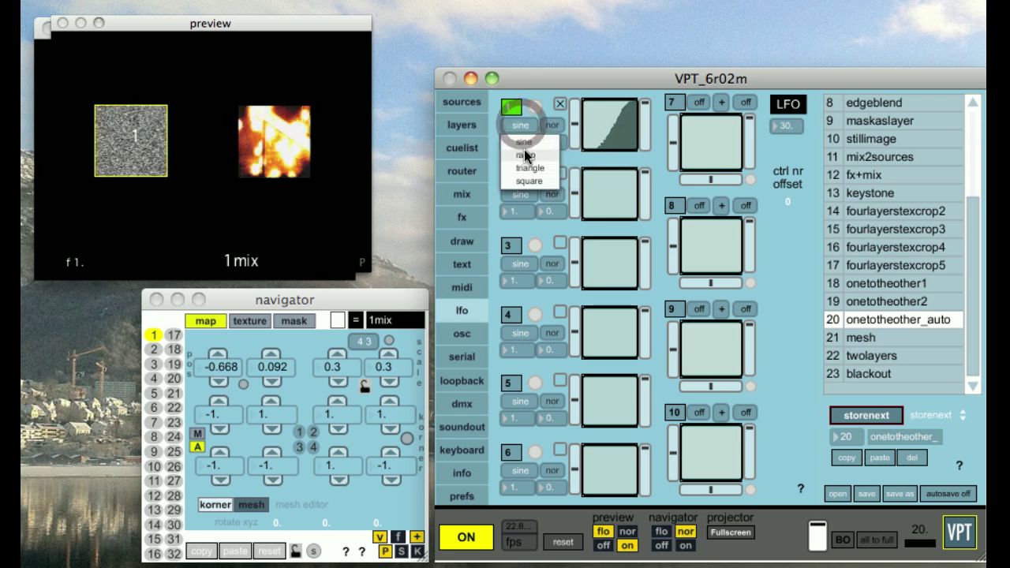
click(525, 154)
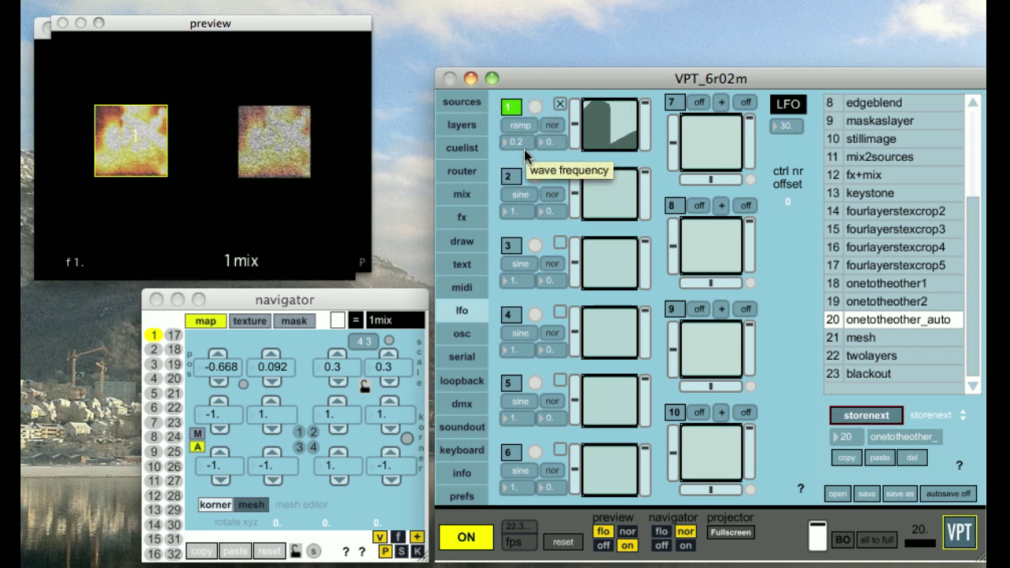